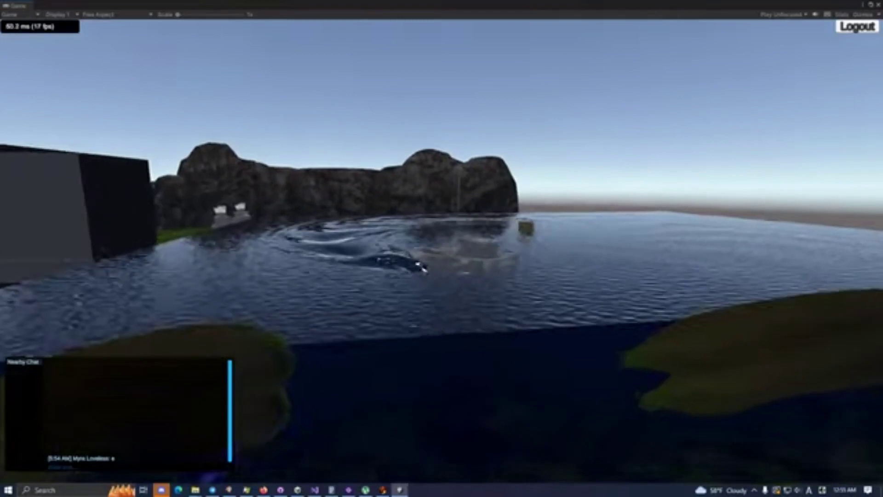
- Watch the Crystal Frost boat-wake video, then exit fullscreen back to its watch page
mouse_move(212, 218)
mouse_down()
mouse_move(502, 438)
mouse_move(306, 478)
mouse_up()
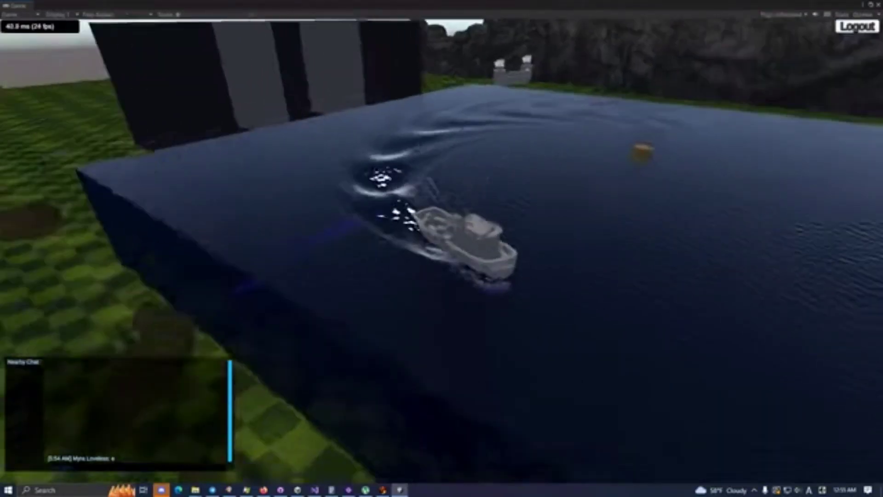
mouse_move(306, 478)
mouse_down()
mouse_move(596, 312)
mouse_move(404, 418)
mouse_move(529, 462)
mouse_move(483, 346)
mouse_up()
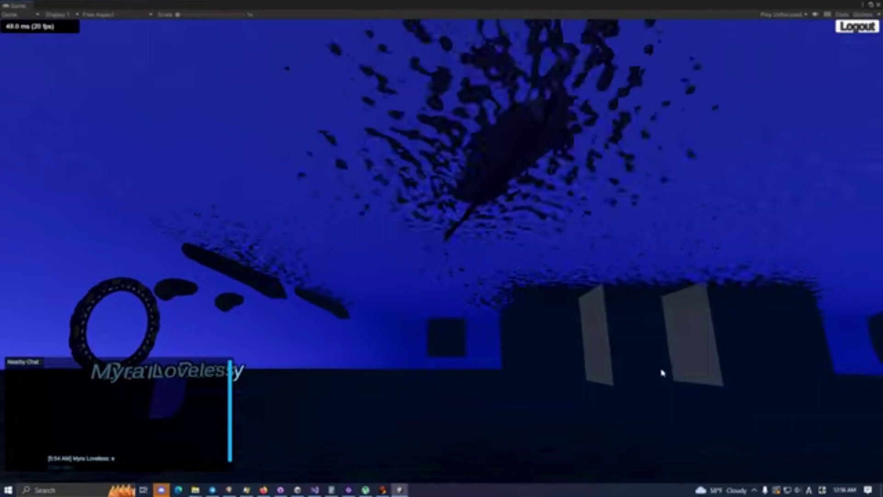
drag(647, 56, 647, 20)
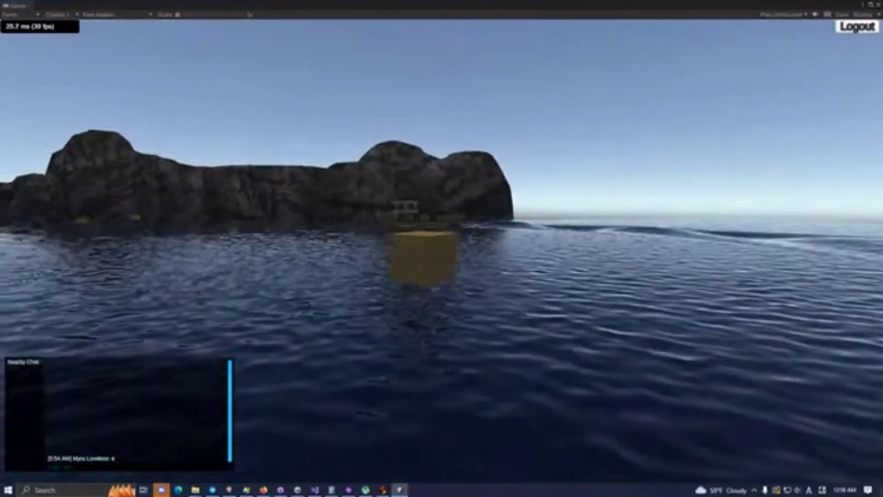
key(Escape)
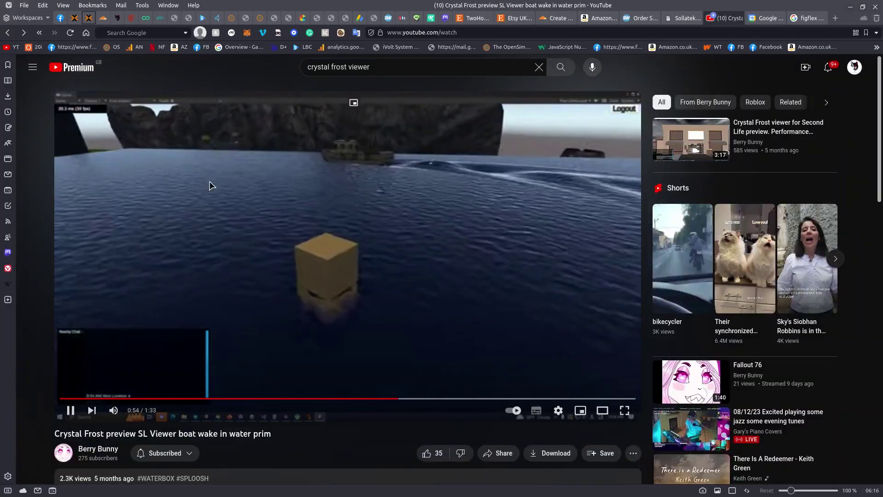
- Return to Firestorm and teleport to a dark hillside chosen on the World Map
key(alt+Tab)
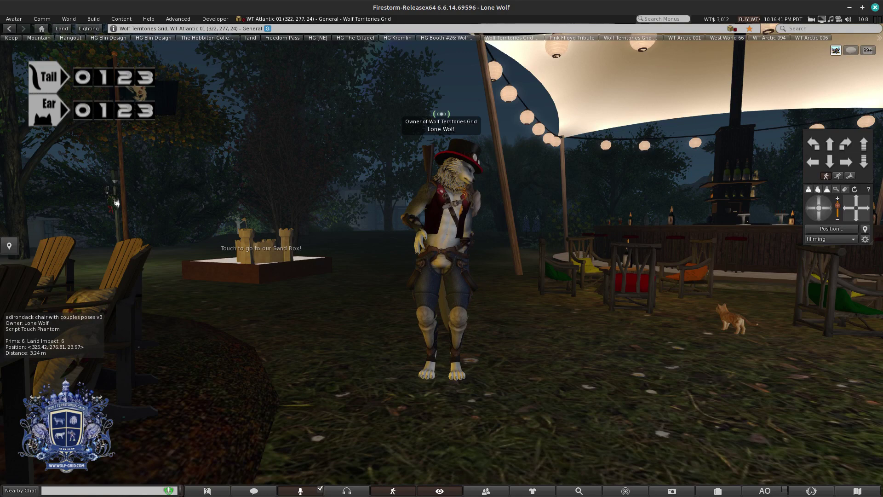
click(856, 491)
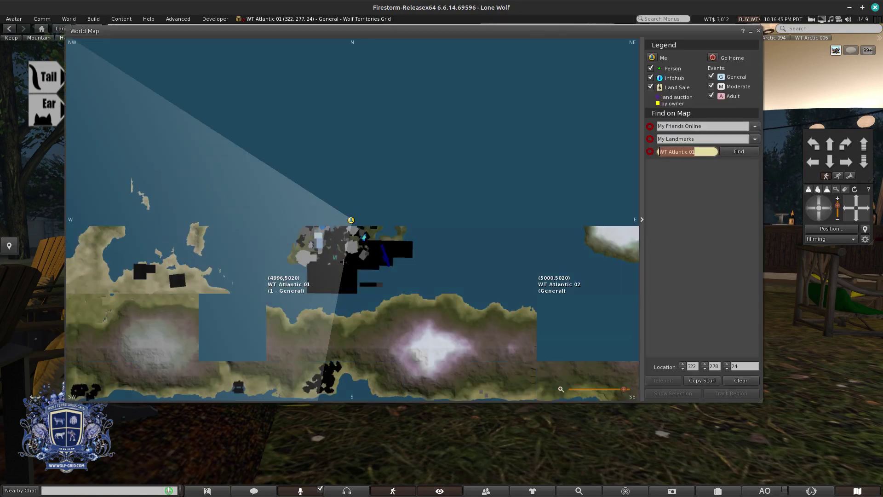
scroll(343, 262, down, 3)
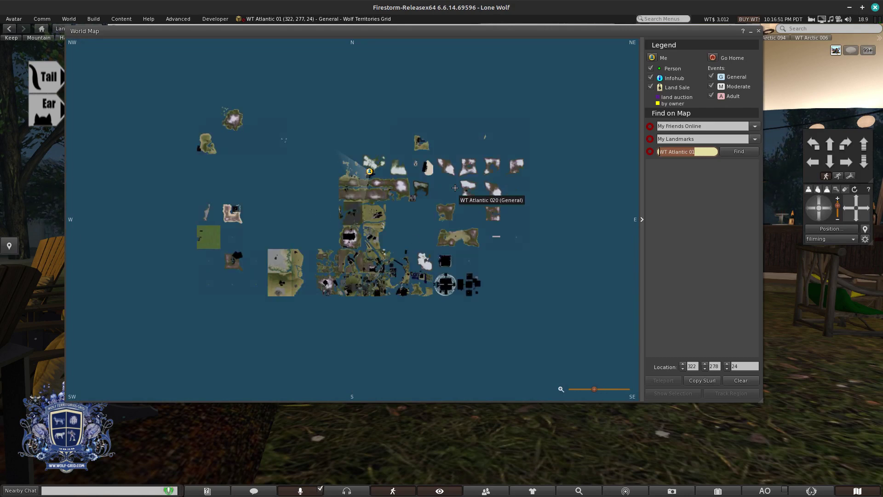
scroll(454, 187, down, 1)
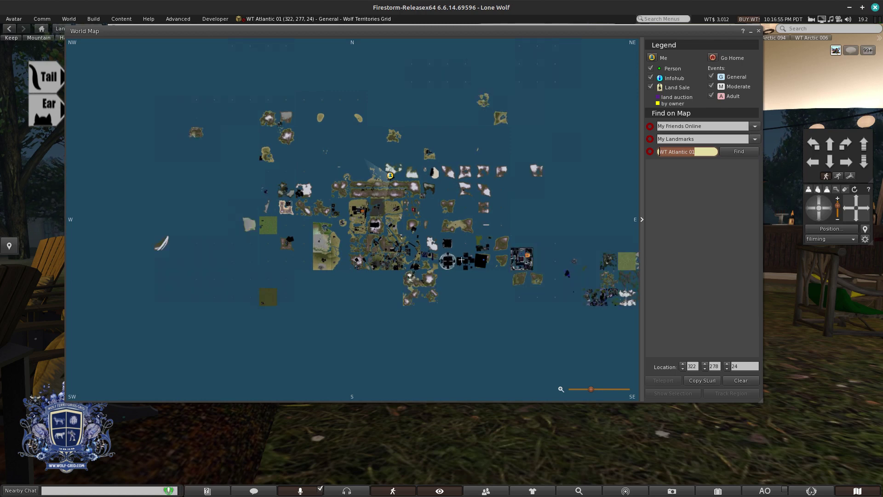
scroll(462, 260, down, 2)
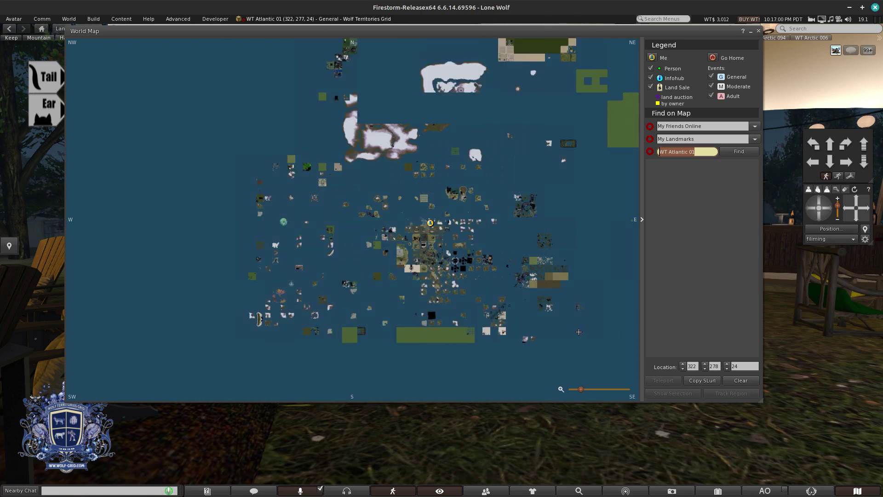
scroll(563, 327, down, 2)
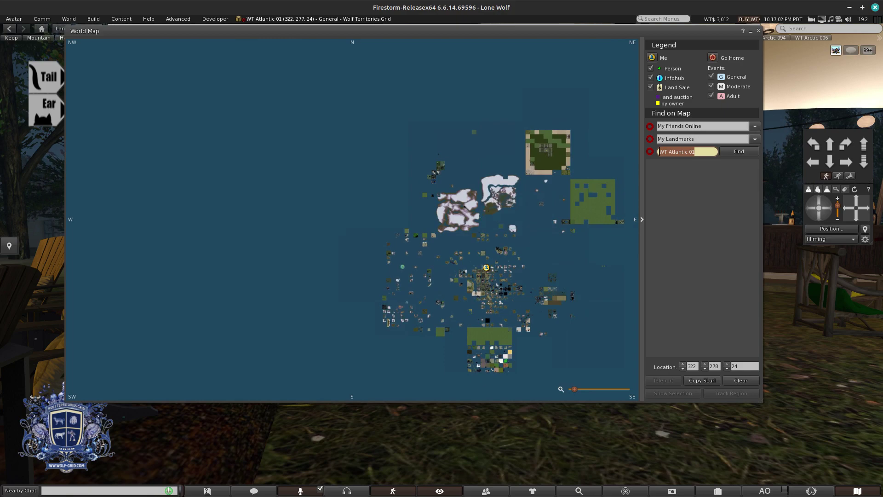
mouse_move(563, 327)
mouse_down()
mouse_move(372, 269)
mouse_move(417, 313)
mouse_move(455, 321)
mouse_up()
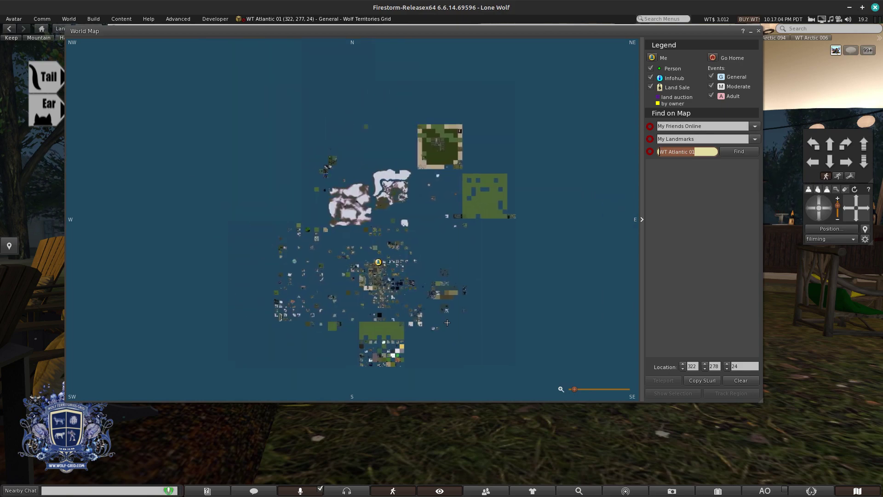
scroll(447, 322, up, 3)
scroll(447, 323, up, 3)
scroll(448, 322, up, 2)
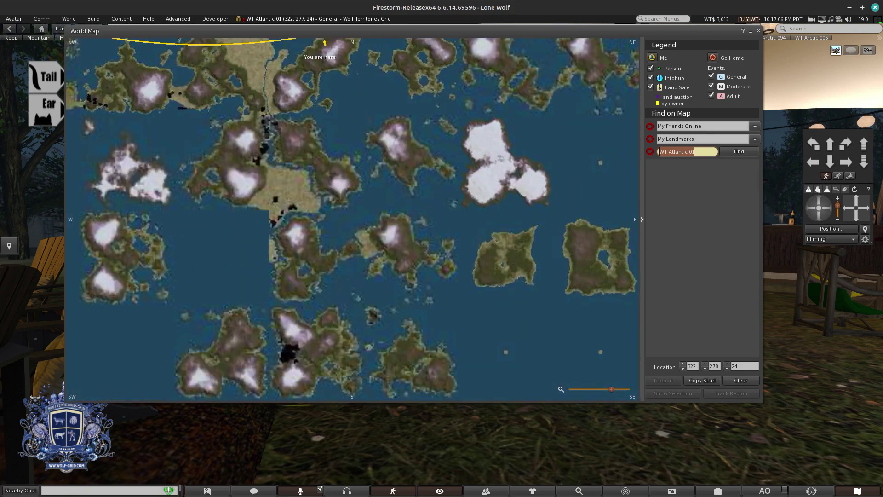
scroll(448, 322, up, 2)
scroll(447, 322, up, 2)
scroll(448, 322, up, 2)
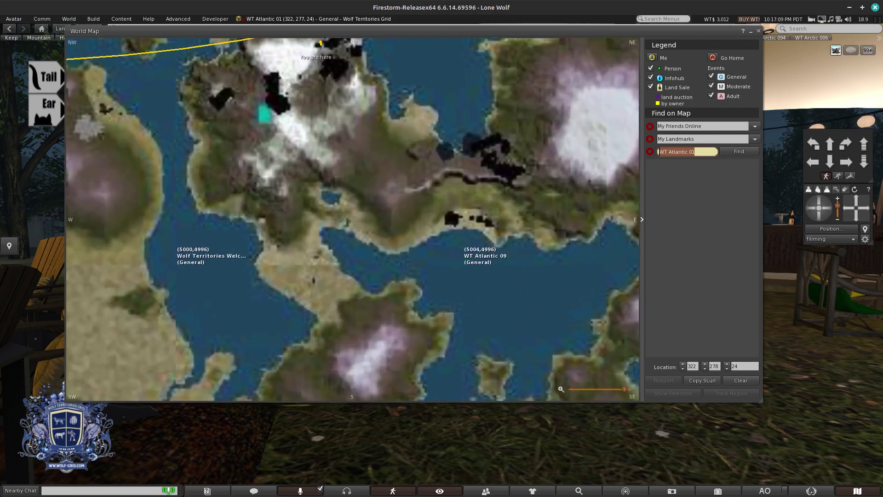
scroll(270, 308, down, 2)
scroll(270, 307, down, 2)
scroll(270, 308, down, 2)
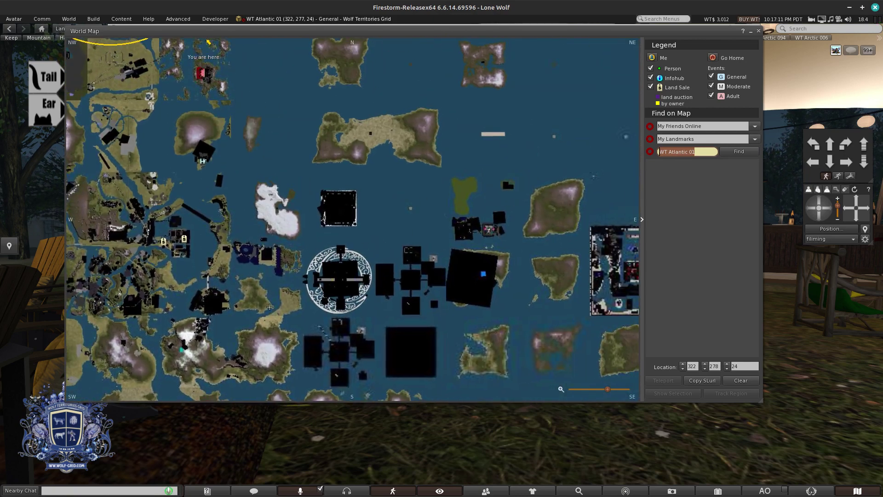
scroll(480, 179, up, 2)
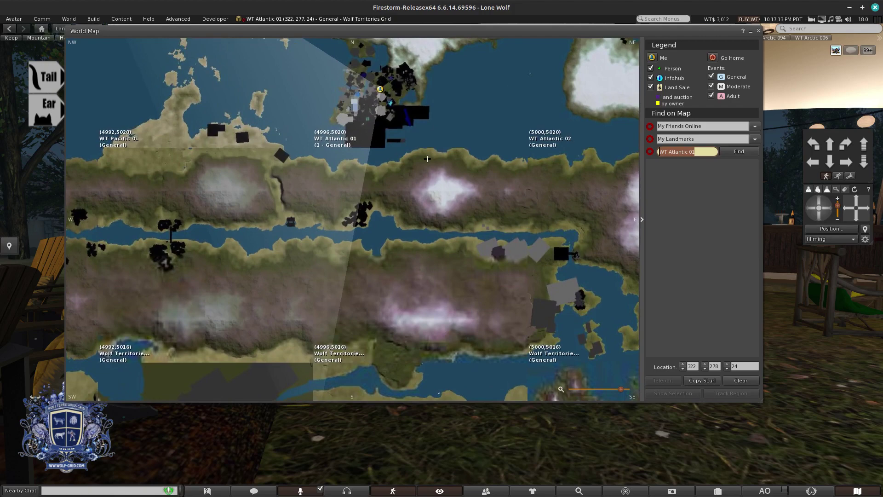
scroll(479, 179, up, 2)
scroll(479, 178, up, 2)
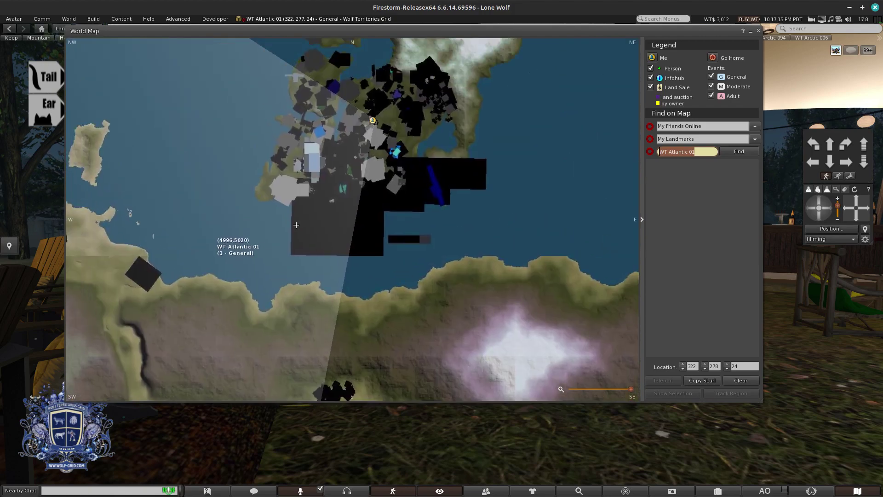
double_click(258, 195)
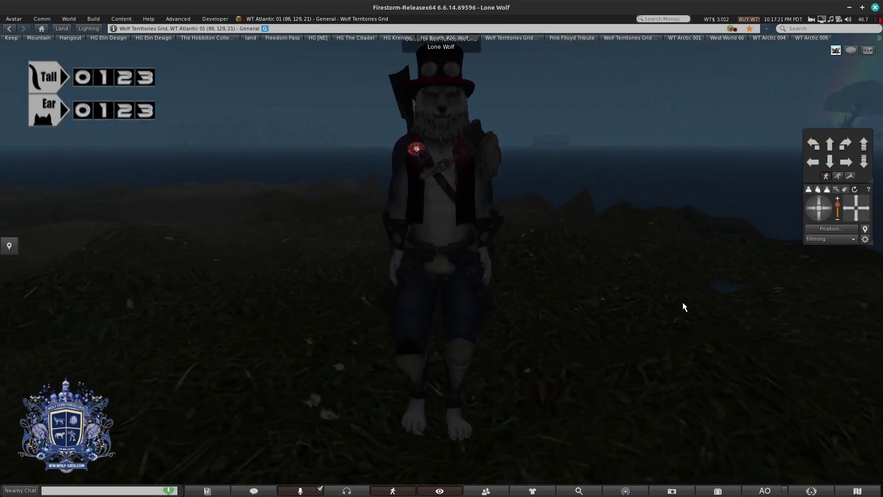
- Walk the avatar backward, turn it around, and rotate the view around it
key(Down)
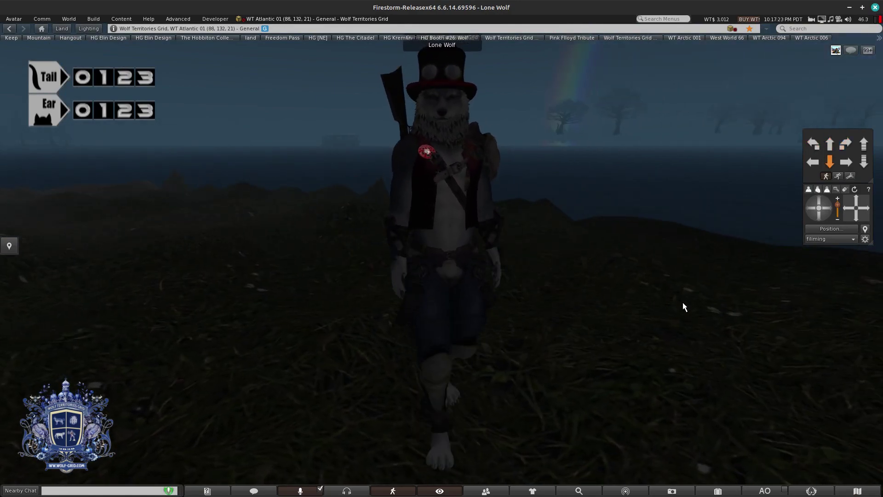
key(Left)
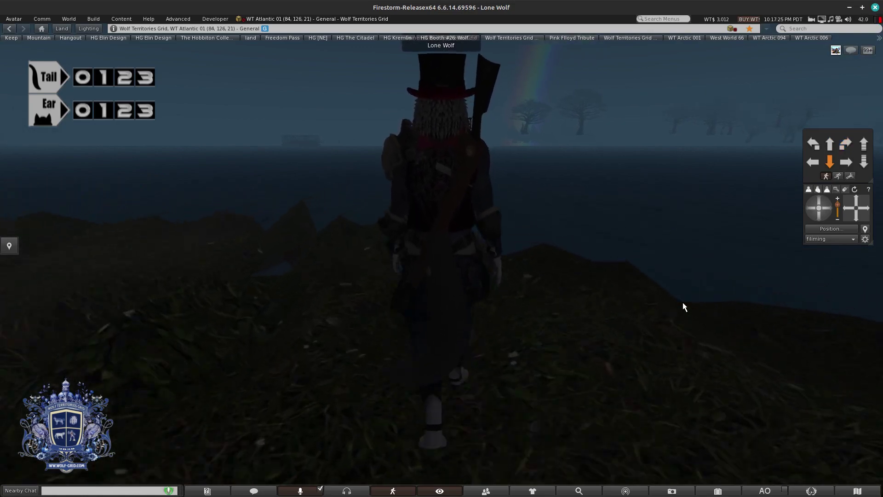
key(Right)
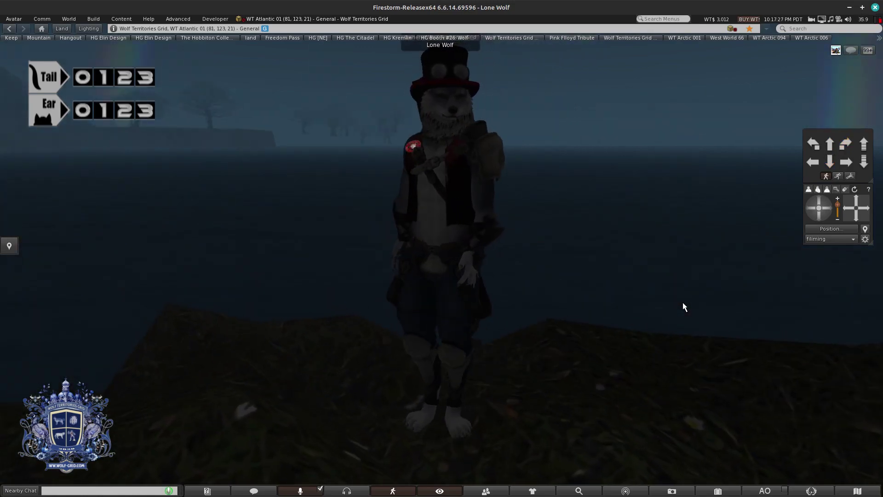
key(Left)
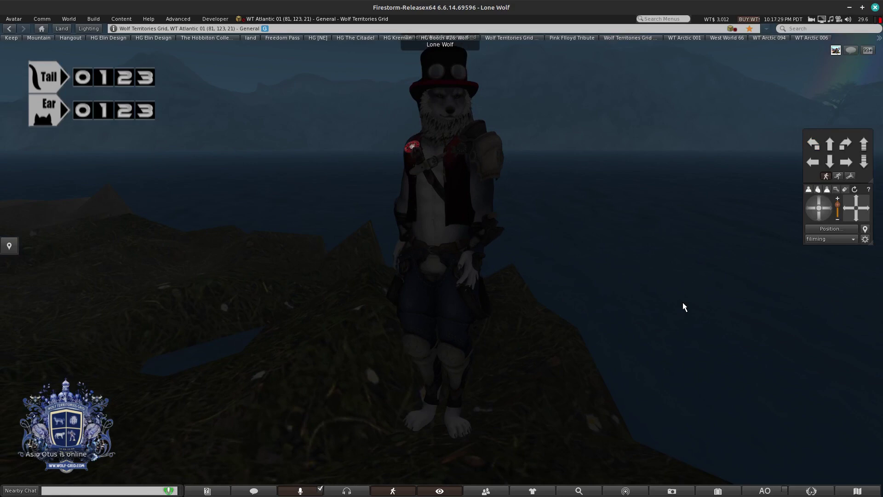
key(Left)
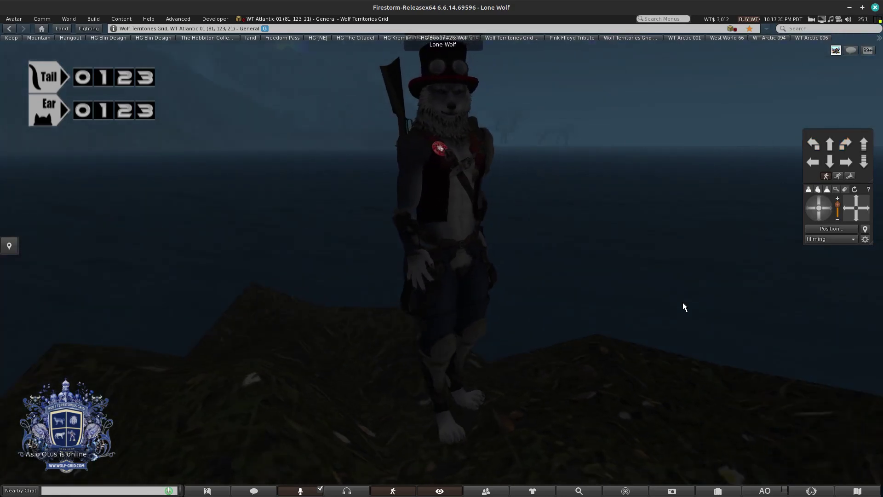
- Rez the Wolfy Patrol boat from inventory and sit the avatar on it
click(718, 490)
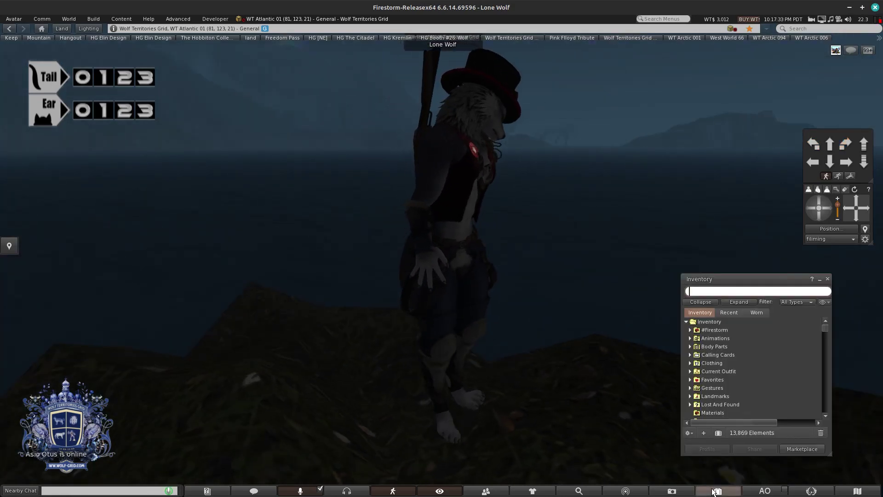
text(wolfy)
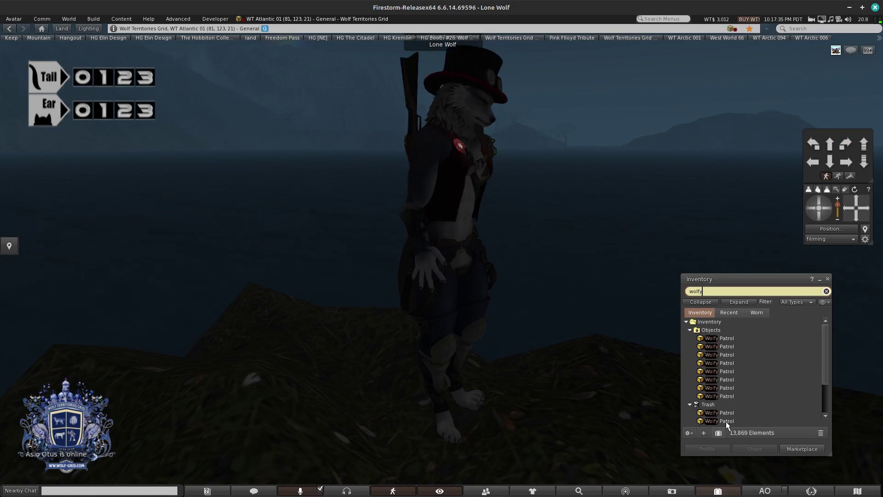
drag(722, 338, 641, 304)
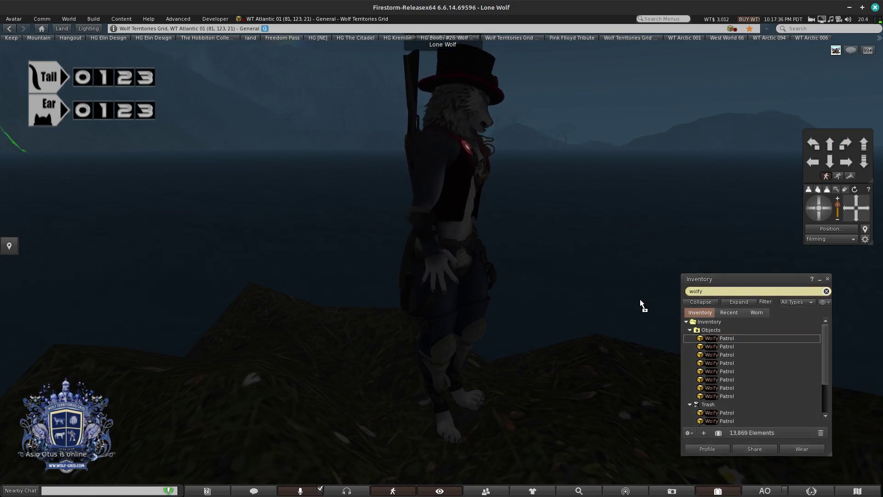
drag(600, 280, 602, 276)
right_click(600, 273)
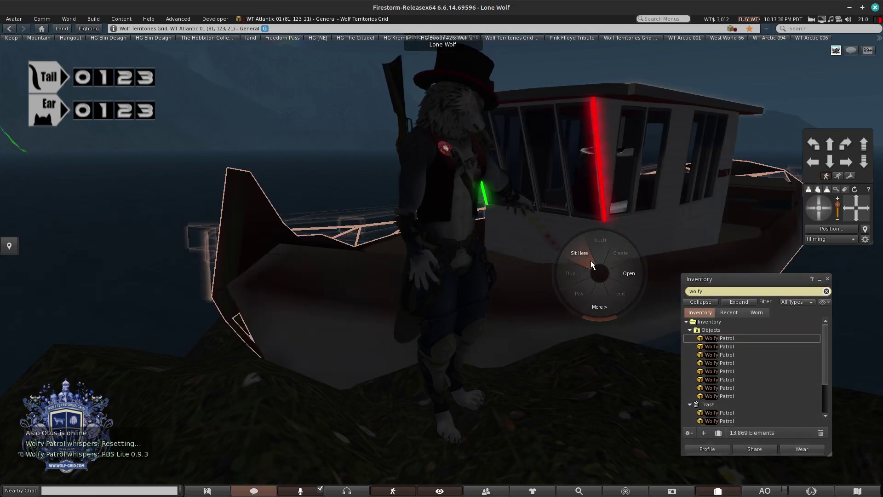
click(591, 260)
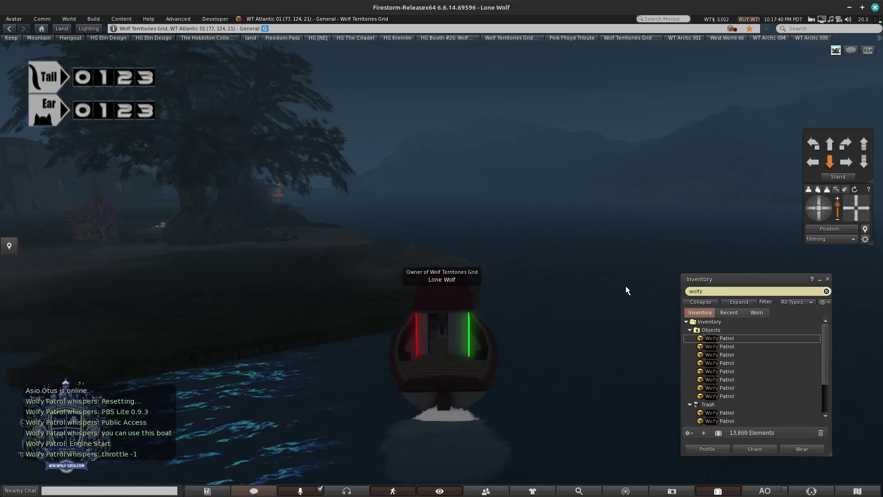
- Close the Inventory and take the boat from reverse up to full forward speed
key(Down)
key(Right)
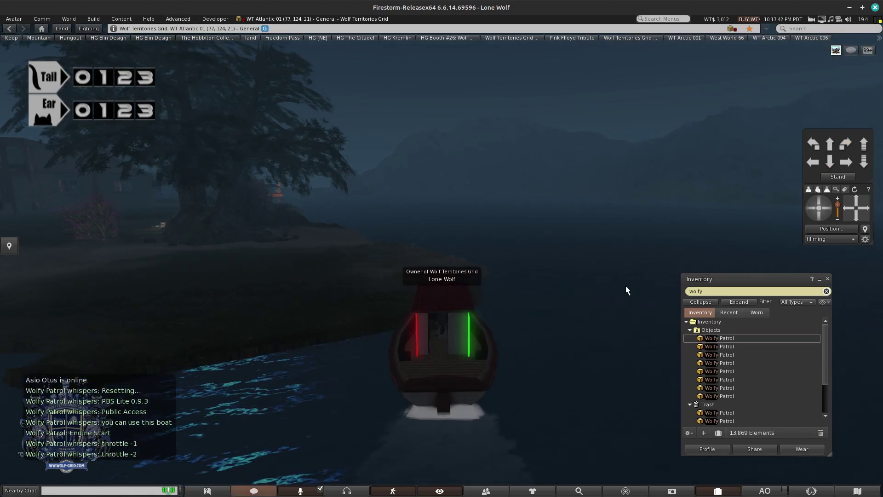
click(827, 279)
key(Down)
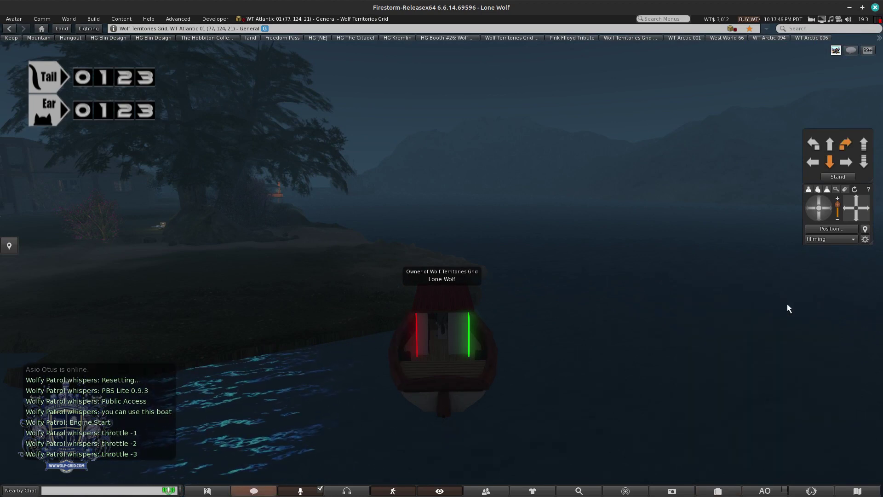
key(Down)
key(Down)
key(Down)
key(Down)
key(Down)
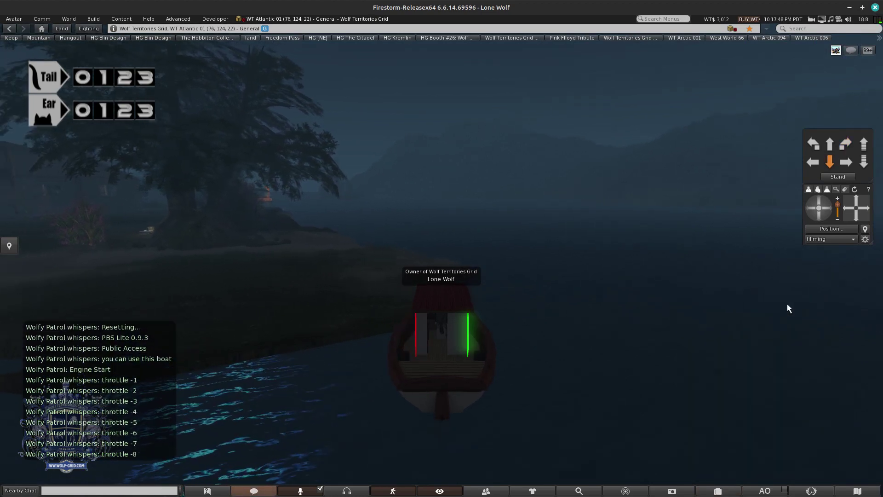
key(Up)
key(Up)
key(Up)
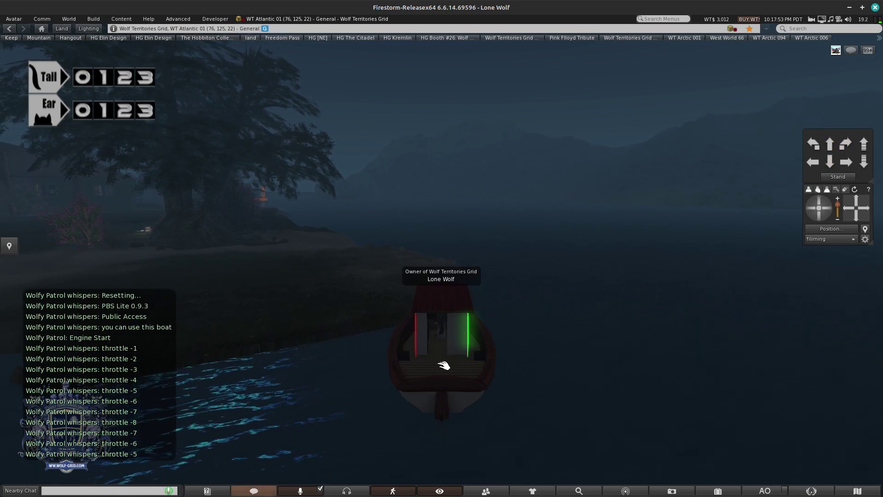
key(Up)
key(Up)
key(Up)
key(Up)
key(Up)
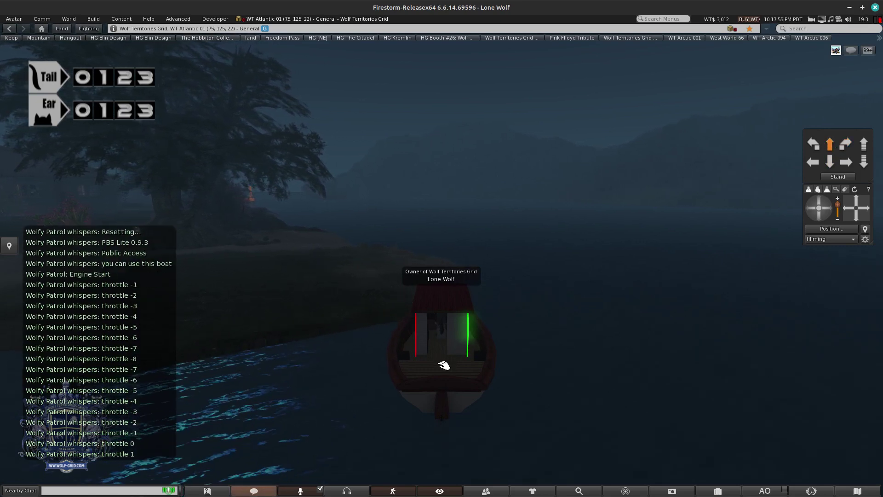
key(Up)
key(Up)
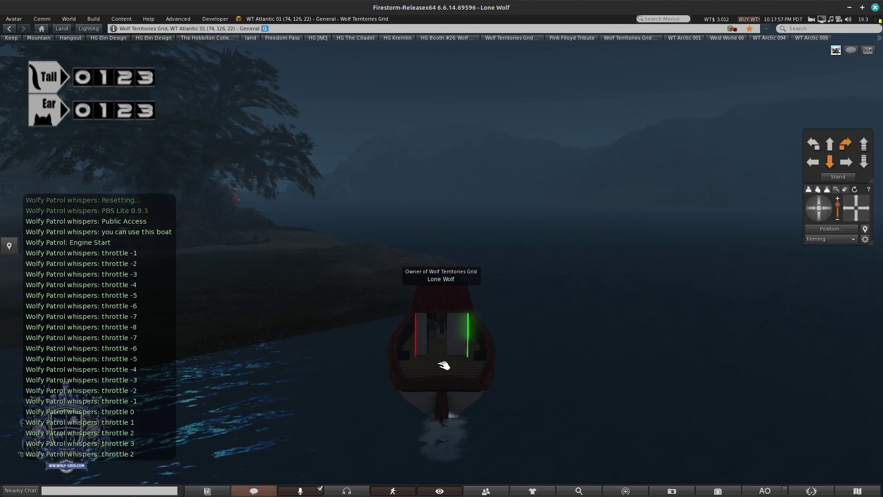
key(Down)
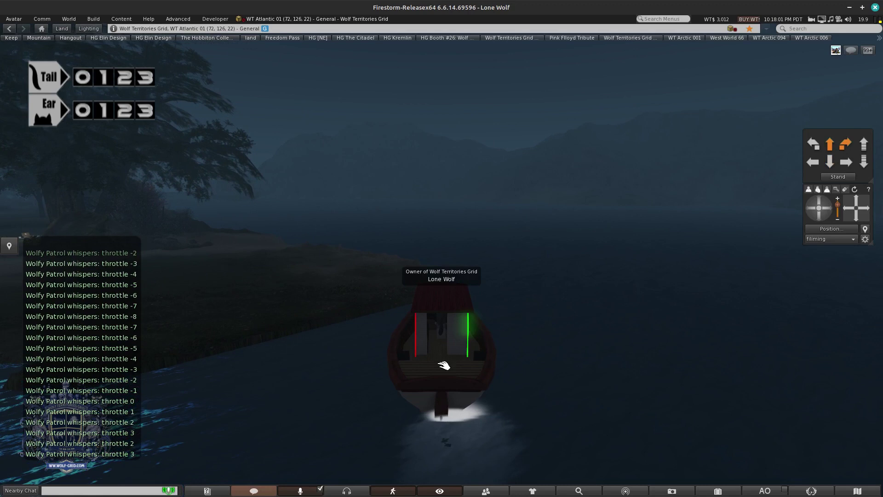
key(Up)
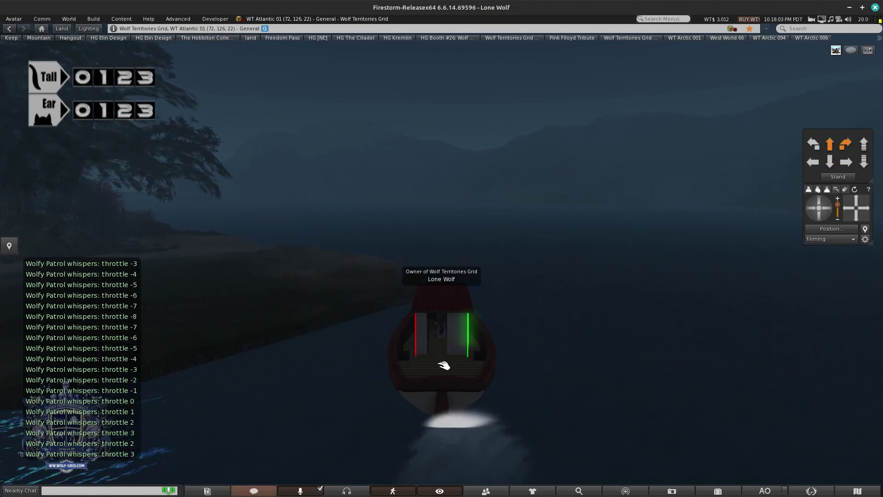
key(Up)
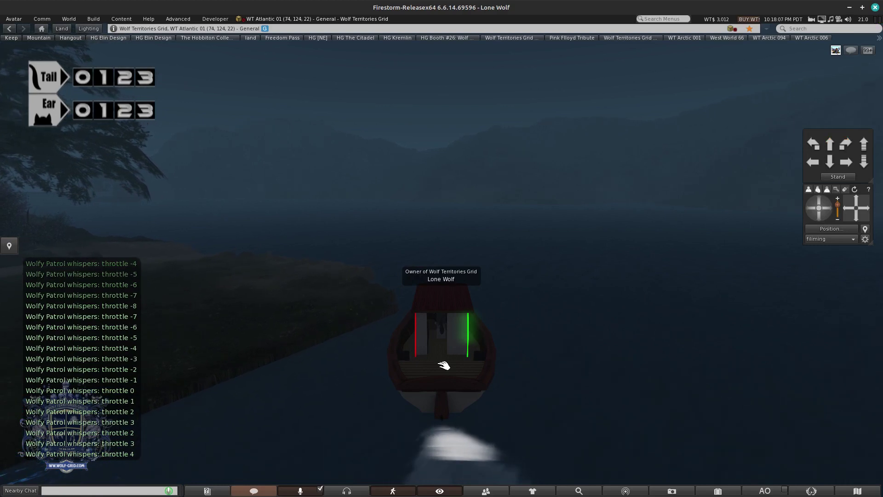
key(Up)
key(Up)
key(Up)
key(Up)
key(Up)
key(Up)
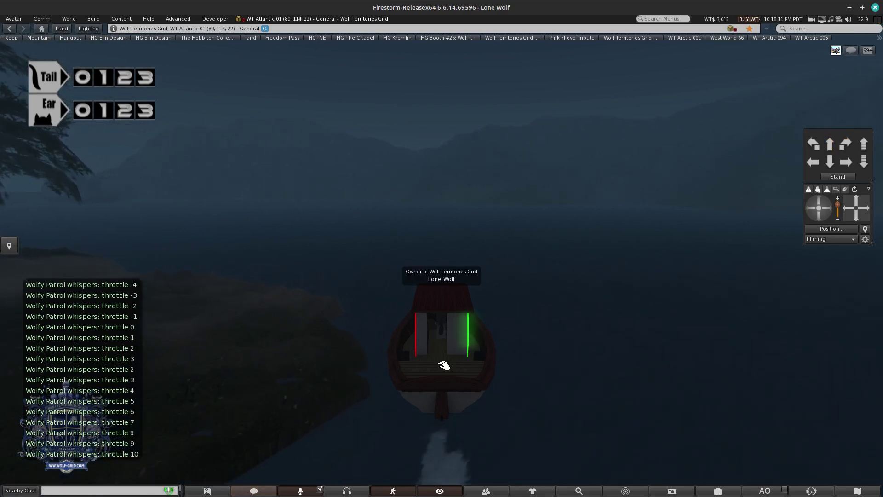
- Steer left across the region border toward the island, slowing and reaccelerating to full throttle
key(Left)
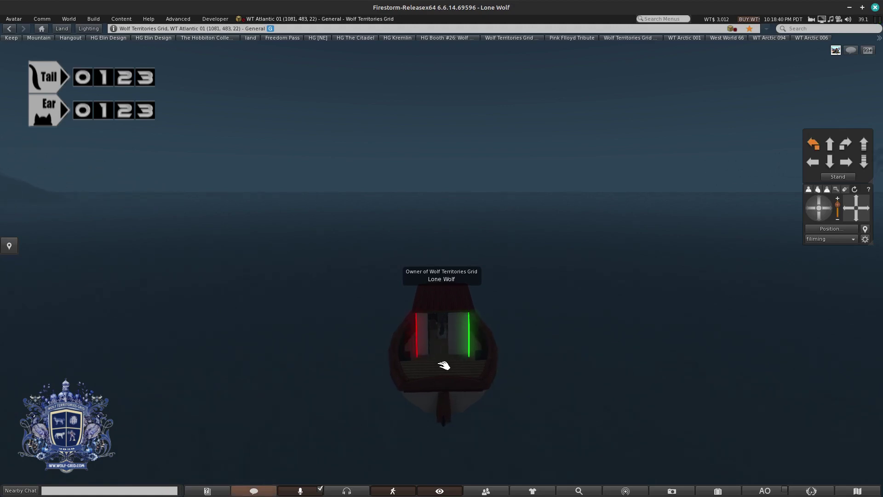
key(Left)
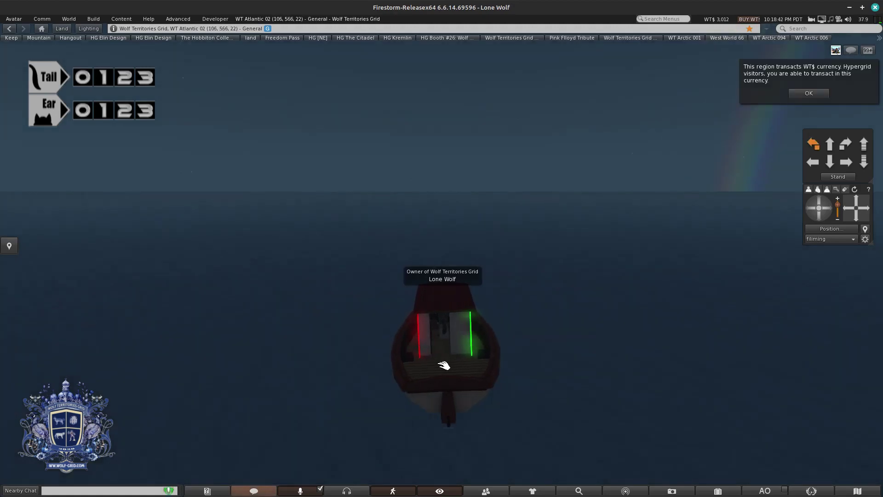
key(Left)
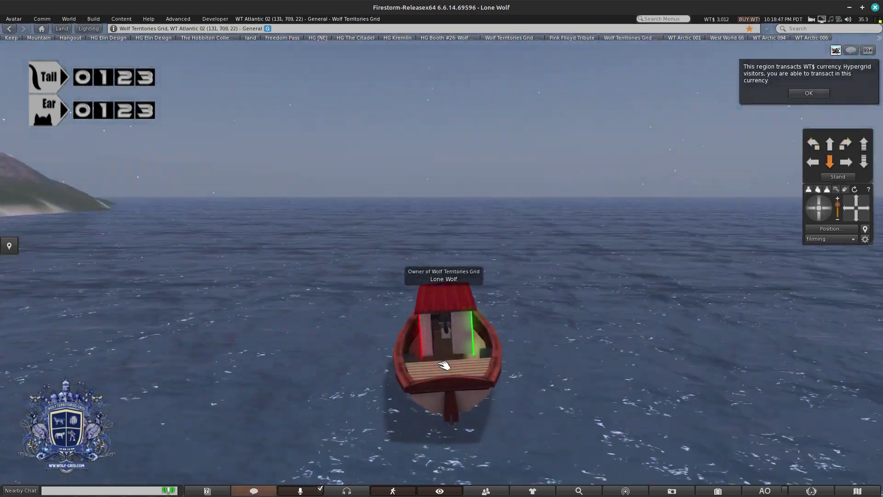
key(Down)
key(Down)
key(Down)
key(Down)
key(Down)
key(Down)
key(Down)
key(Down)
key(Down)
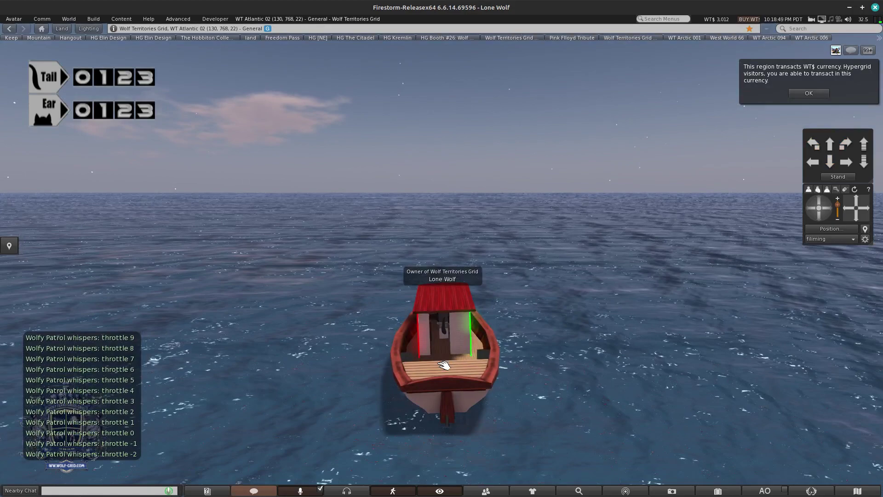
key(Down)
key(Down)
key(Down)
key(Left)
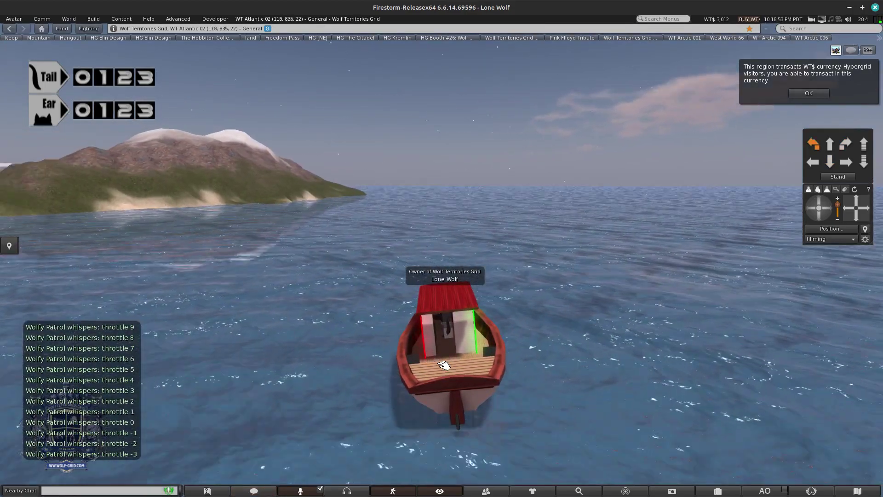
key(Up)
key(Up)
key(Up)
key(Up)
key(Up)
key(Up)
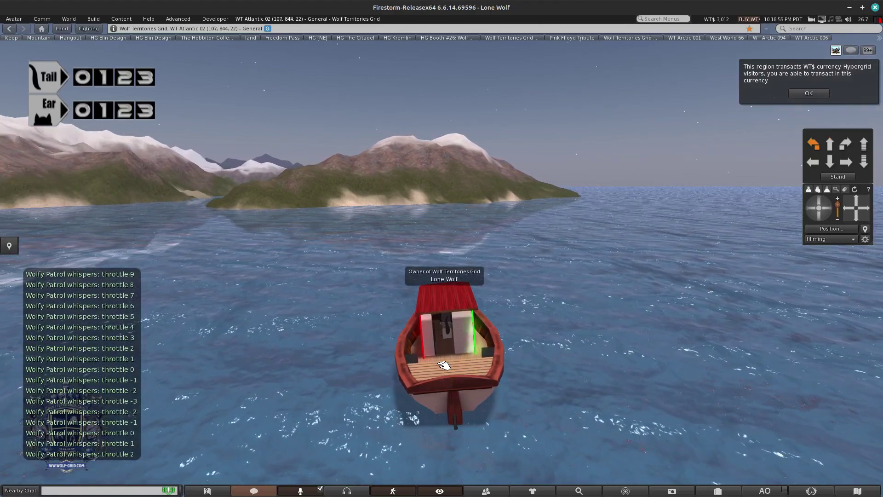
key(Up)
key(Up)
key(Up)
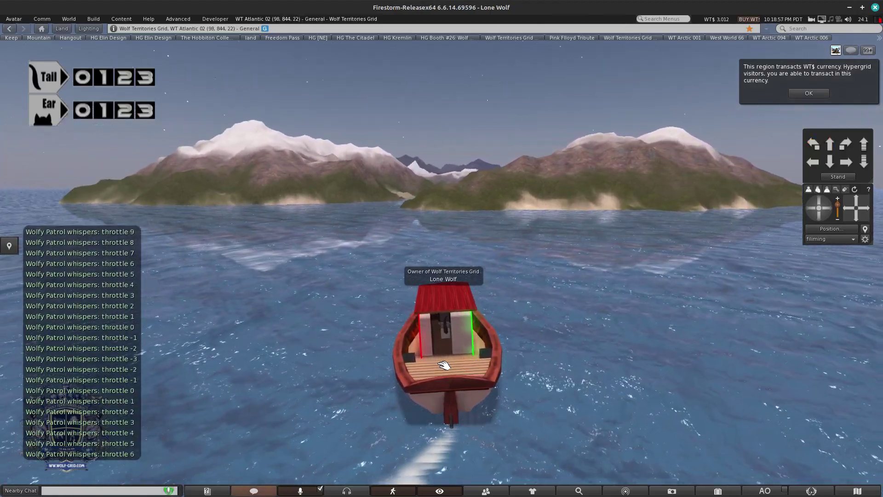
key(Left)
key(Up)
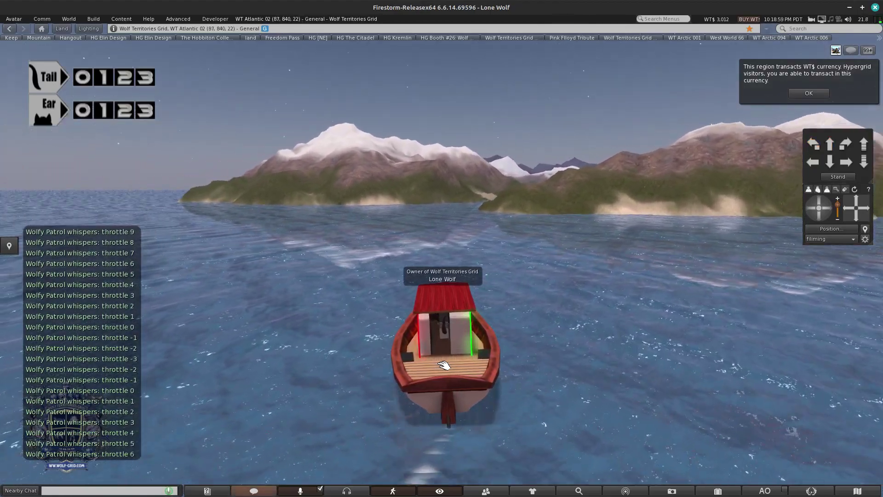
key(Up)
key(Right)
key(Up)
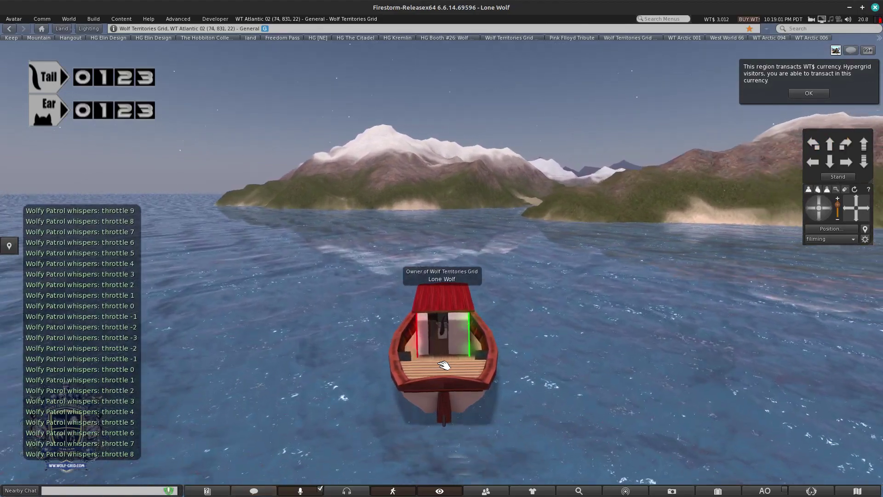
key(Up)
- Turn the boat right, reverse briefly, then bring the throttle back to zero
key(Right)
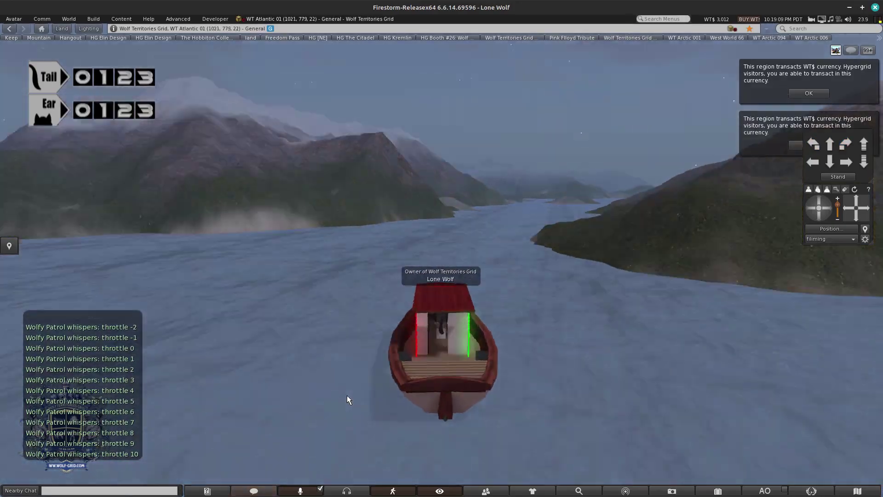
key(Right)
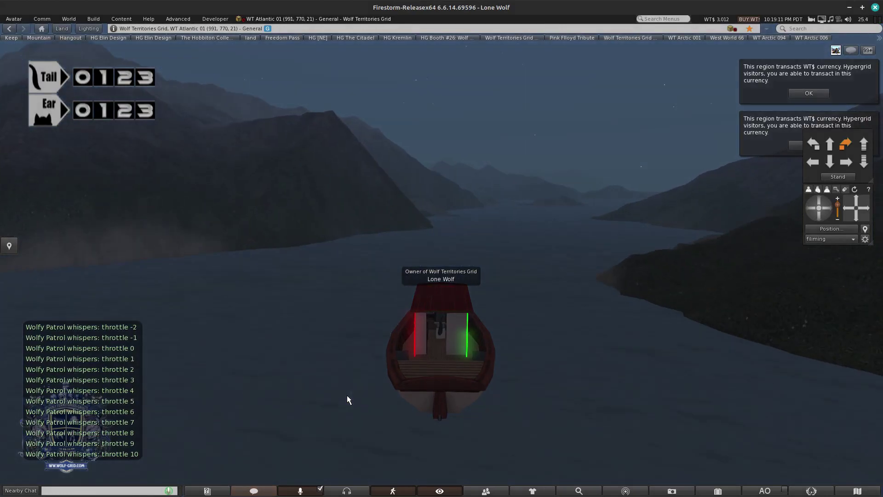
key(Down)
key(Down)
key(Down)
key(Down)
key(Down)
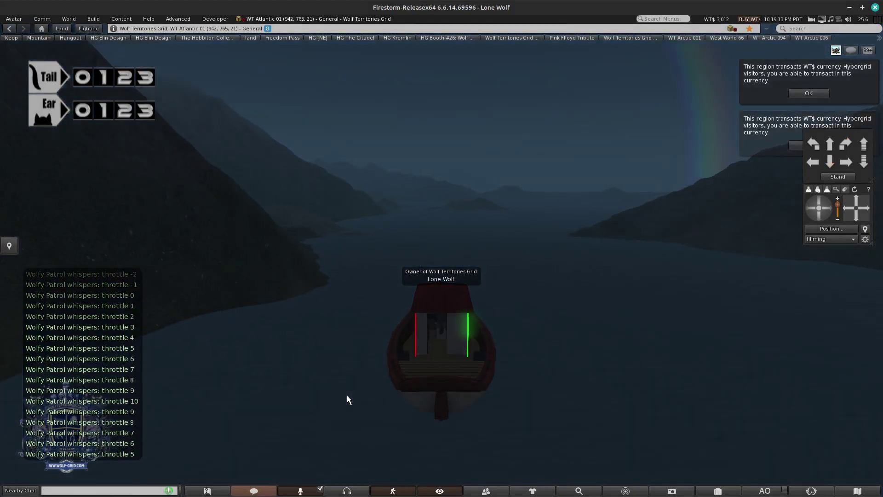
key(Down)
key(Down)
key(Down)
key(Down)
key(Down)
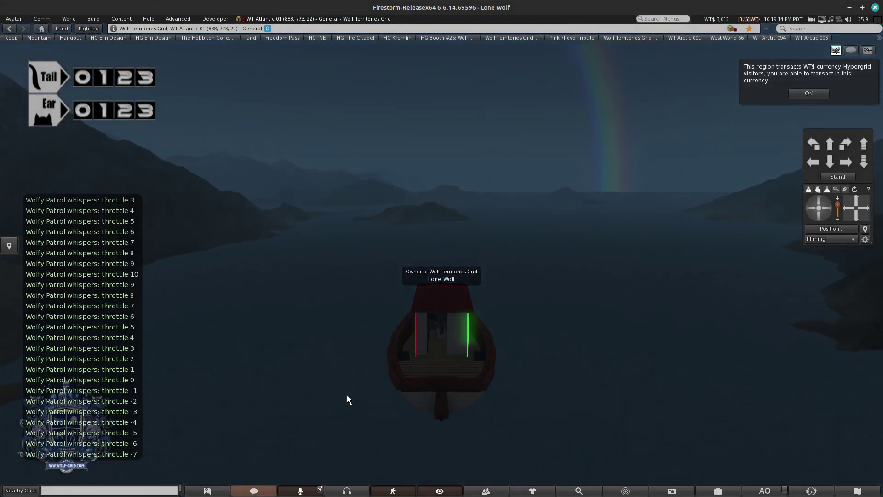
key(Down)
key(Down)
key(Up)
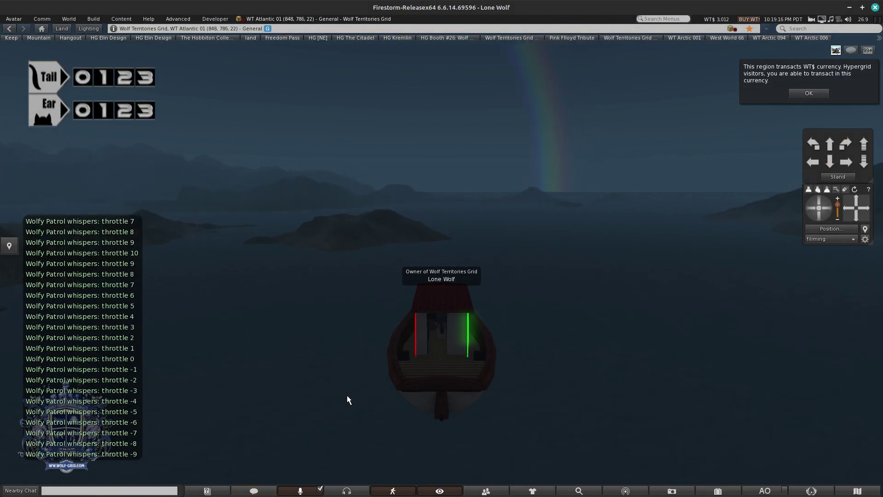
key(Up)
key(Up)
key(Up)
key(Up)
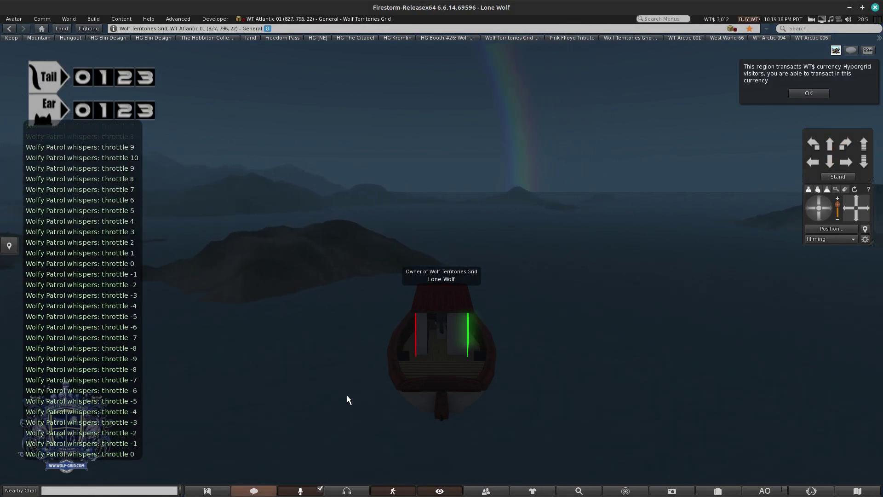
key(Up)
key(Up)
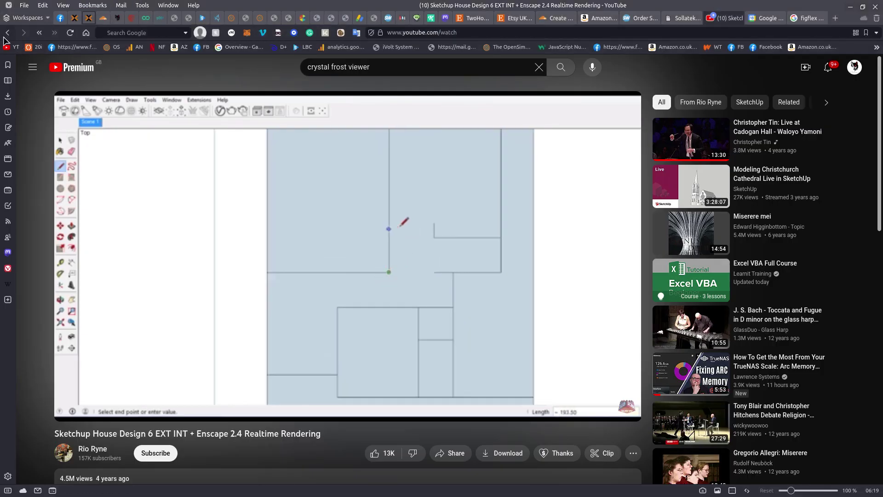
- Go back in Vivaldi to the Crystal Frost boat-wake video page
click(6, 35)
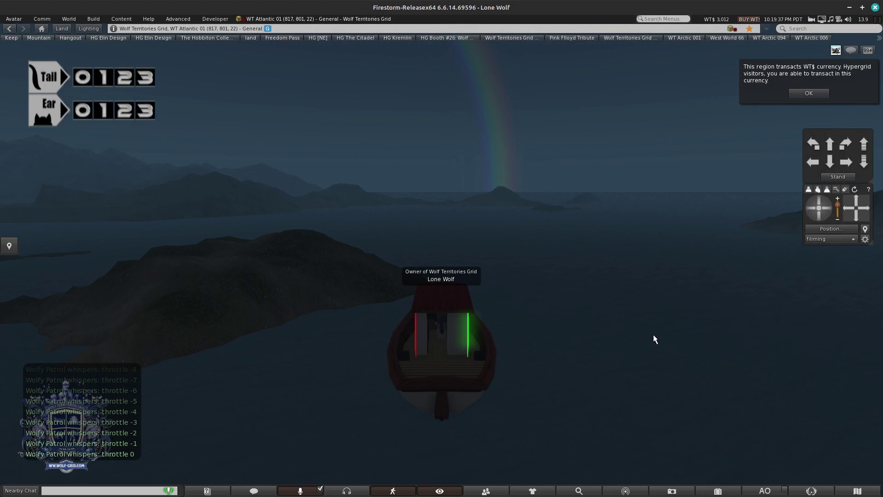
- Dismiss the WT$ currency notice and bring the boat to a stop at throttle zero
click(797, 92)
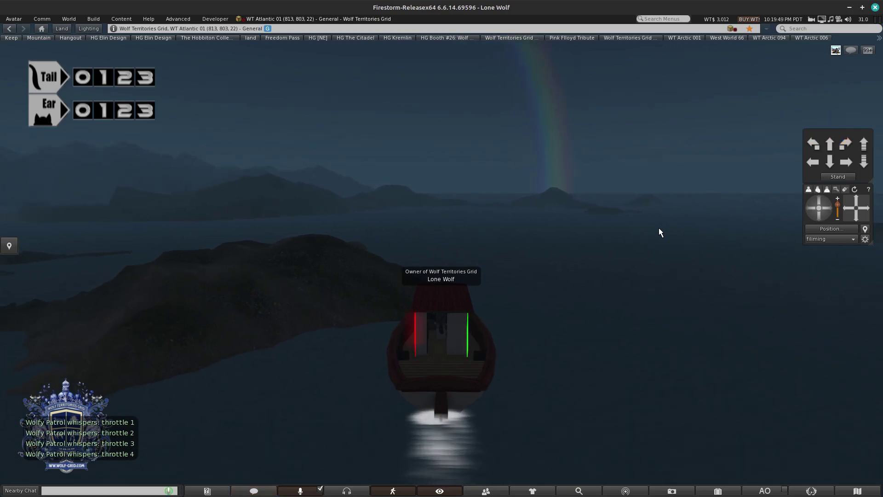
key(Right)
key(Up)
key(Up)
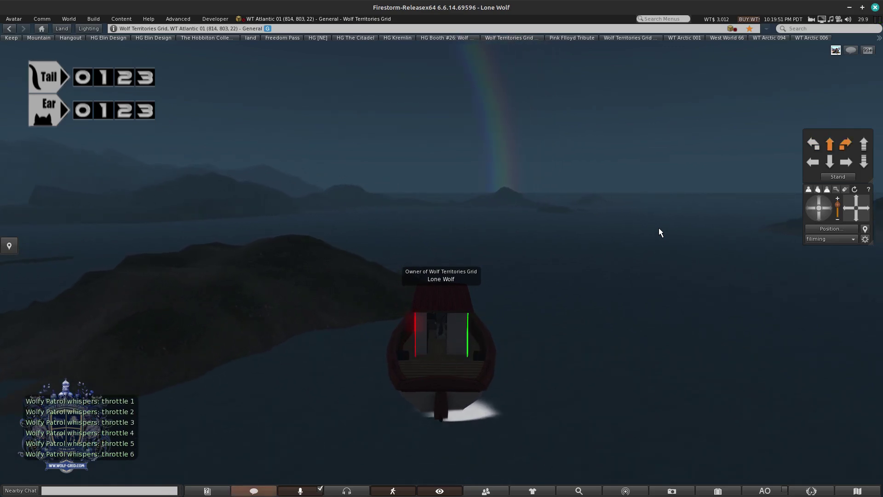
key(Up)
key(Up)
key(Down)
key(Down)
key(Down)
key(Down)
key(Down)
key(Down)
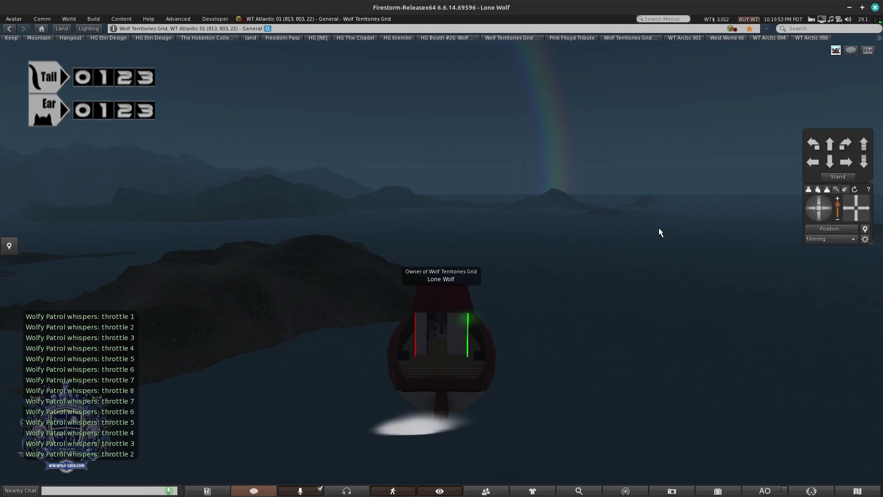
key(Down)
key(Down)
key(Down)
key(Up)
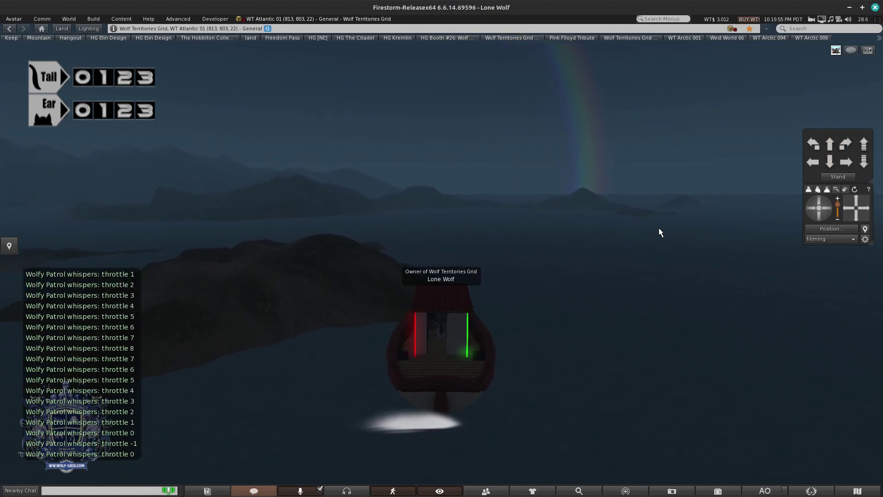
- Remove the Wolfy Patrol boat from its pie menu, leaving the avatar in the water
right_click(449, 393)
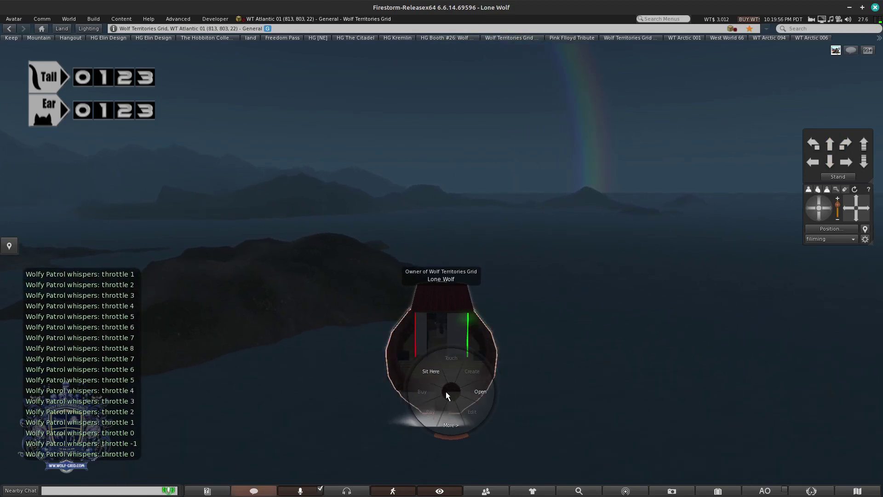
click(450, 417)
click(482, 398)
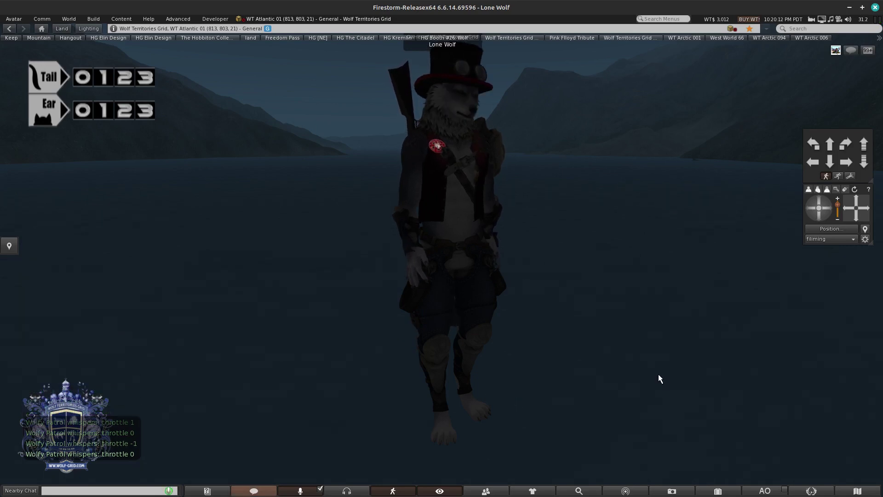
scroll(639, 386, down, 5)
scroll(638, 381, up, 5)
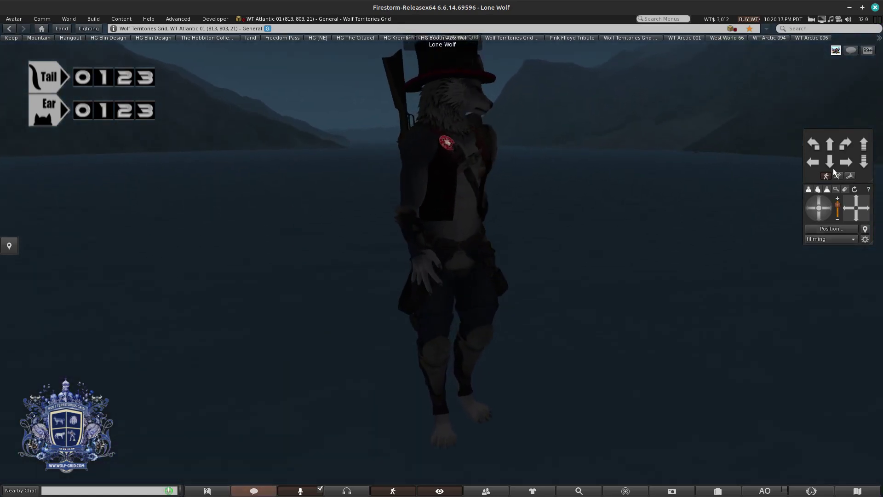
- Lower the camera onto the avatar and teleport to Wolf Mountain from the favourites bar
click(859, 209)
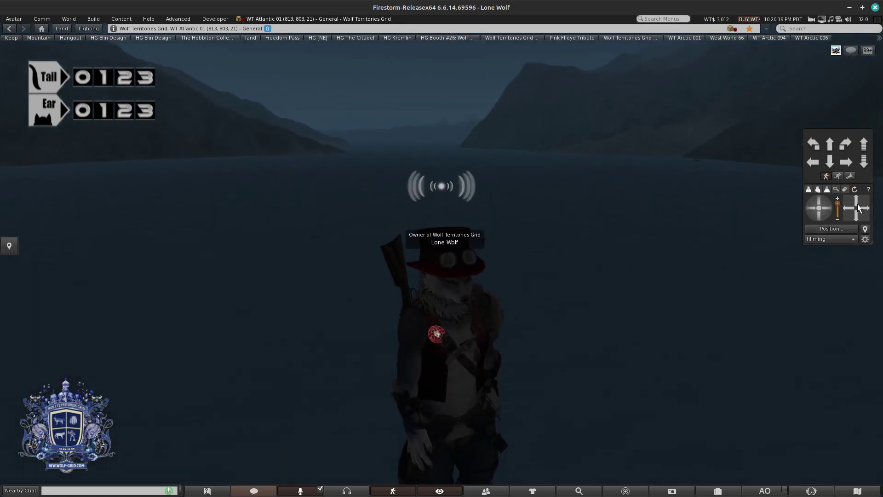
click(857, 214)
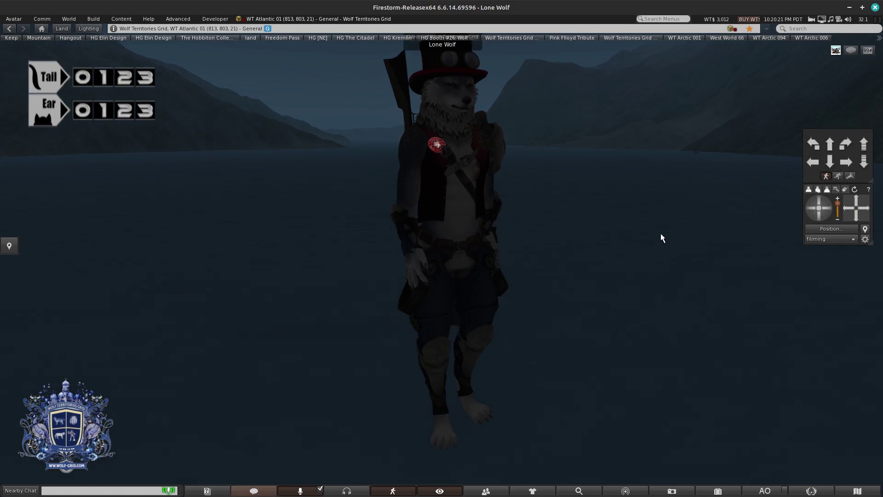
click(35, 38)
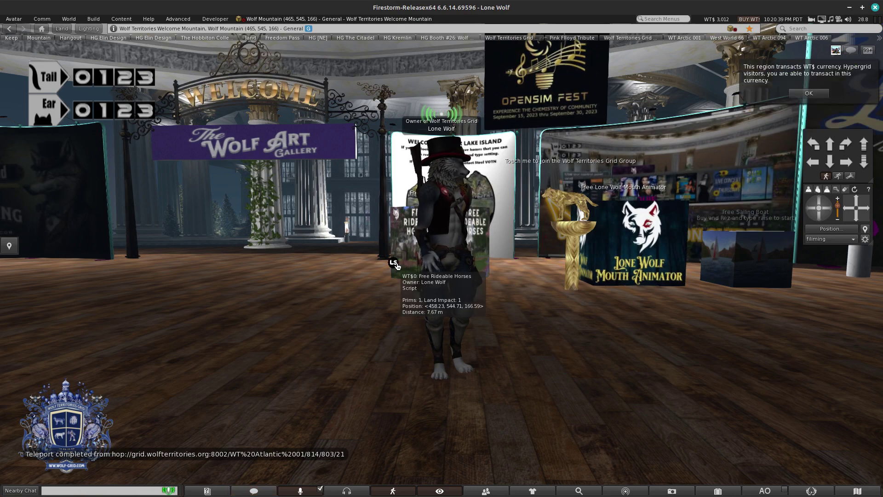
- Walk the avatar past the welcome and horse boards toward the wolf art gallery
key(Down)
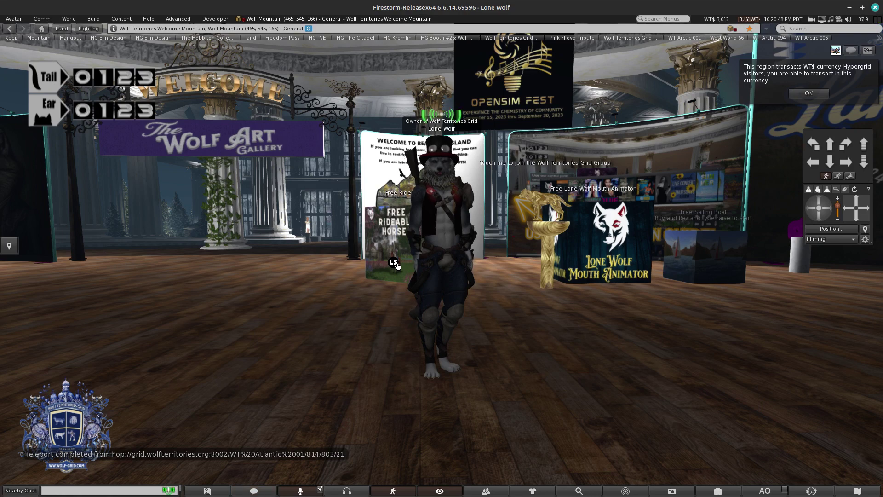
key(Down)
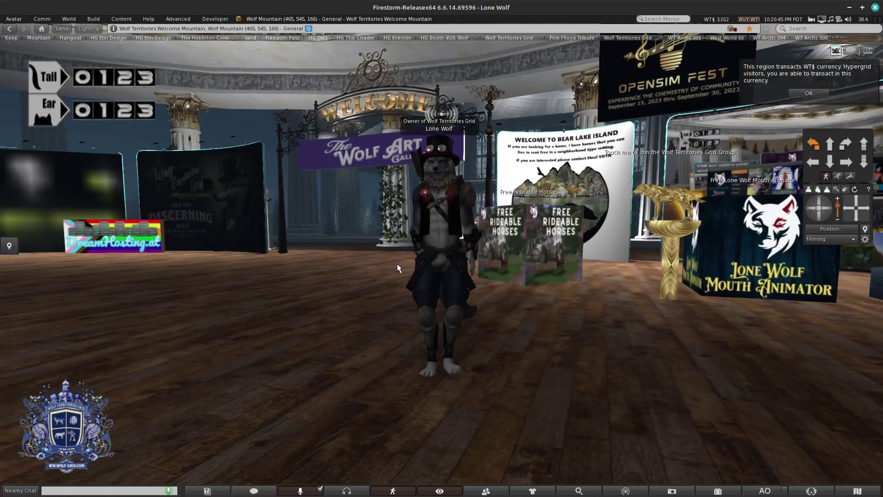
key(Right)
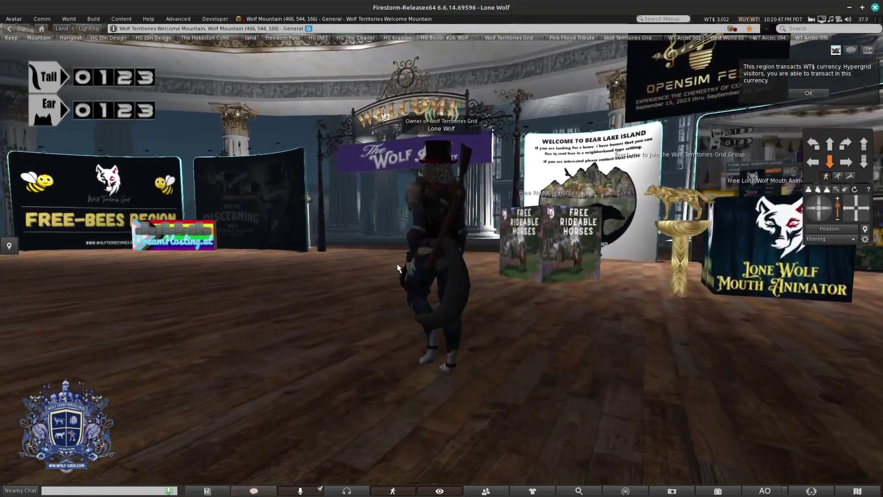
key(Down)
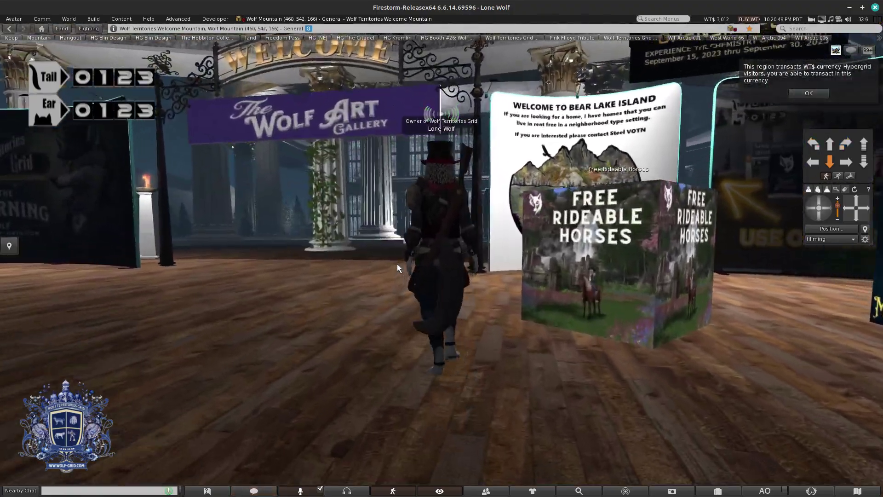
key(Down)
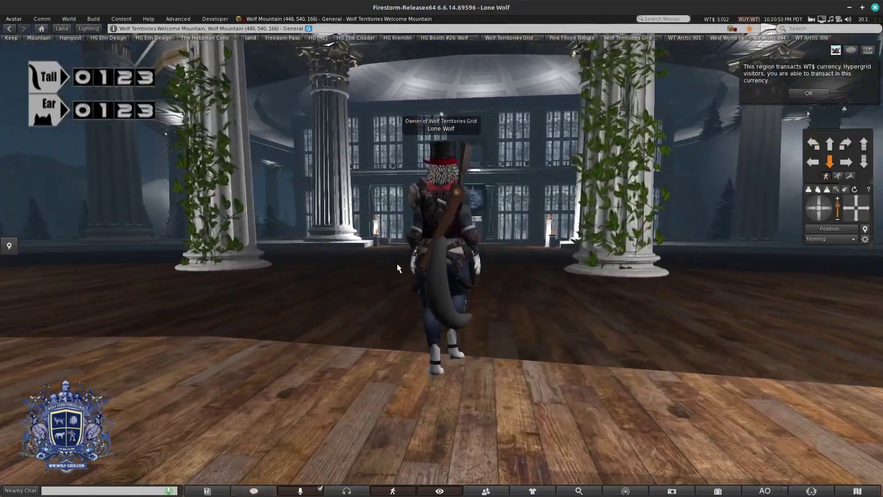
- Fly down into the pillared gallery hall, then teleport to WT Atlantic 015
key(Page_Up)
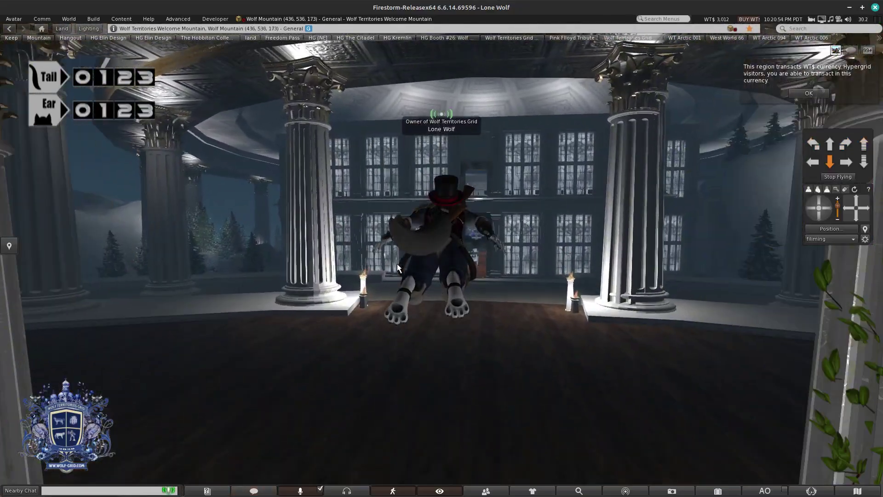
key(Page_Down)
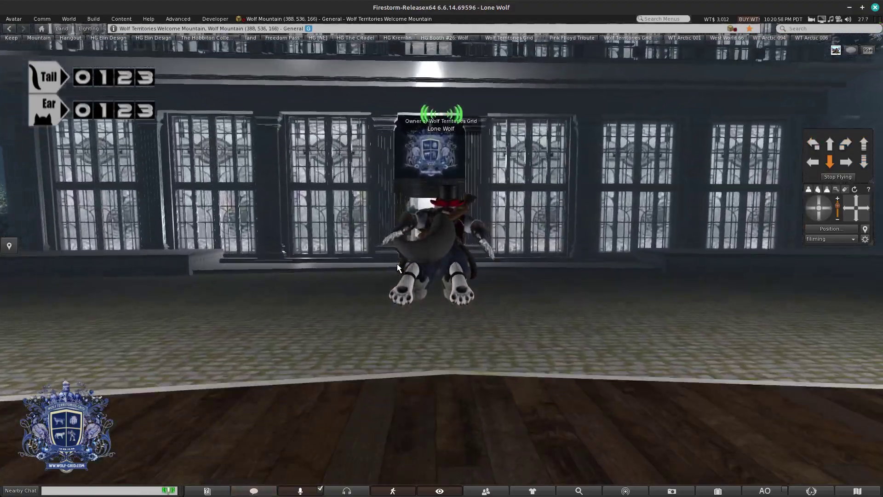
key(Right)
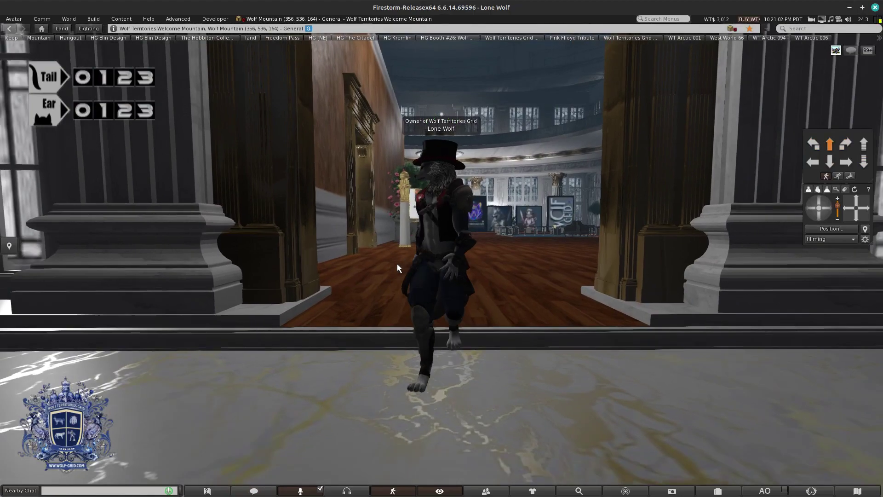
key(Down)
key(Right)
key(Left)
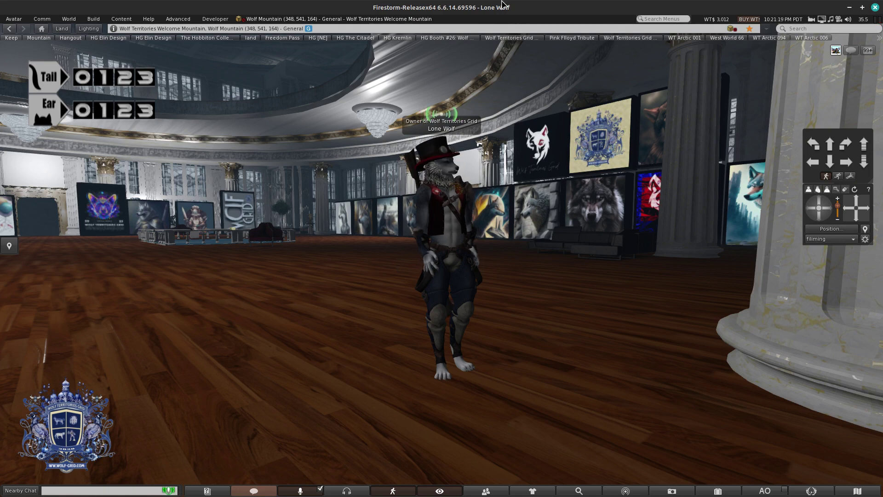
click(15, 39)
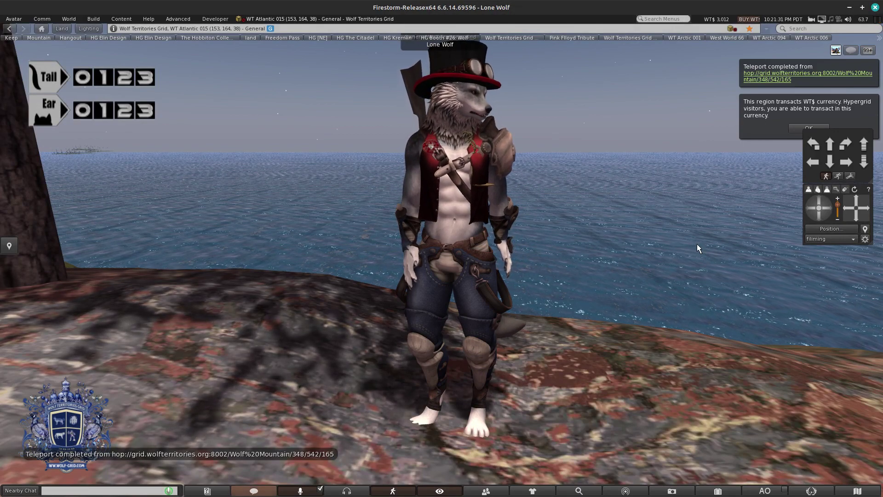
key(Left)
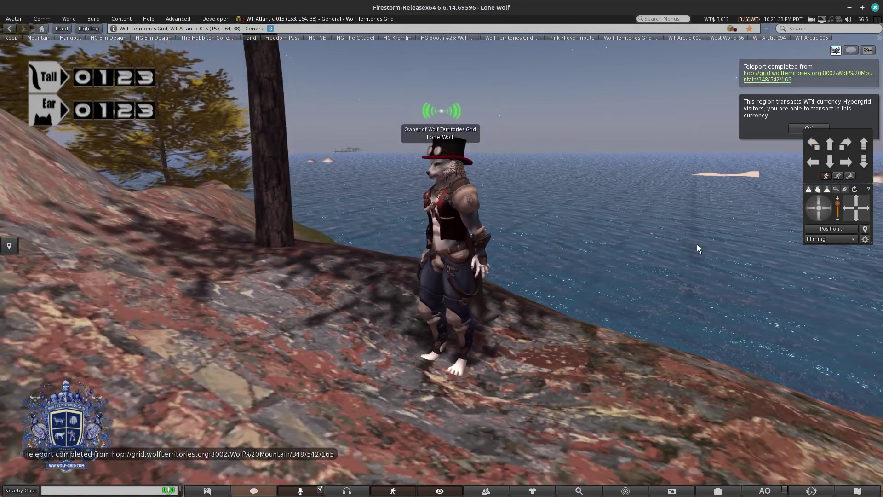
key(Left)
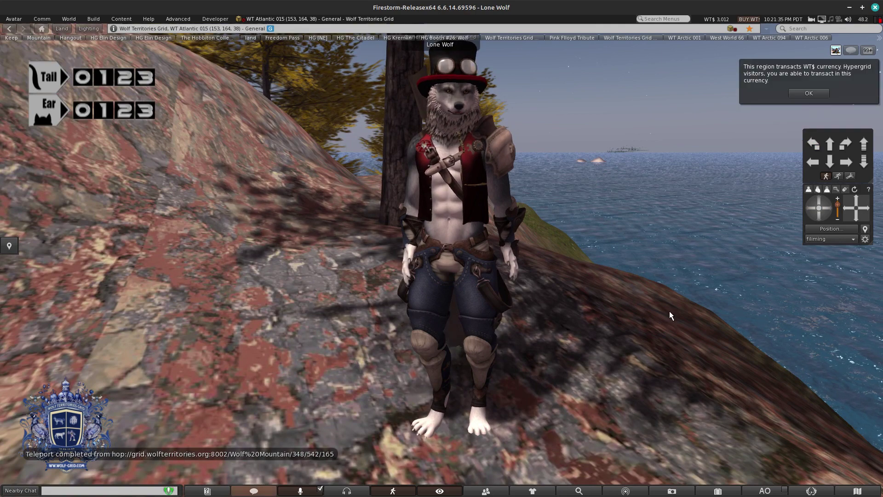
click(579, 491)
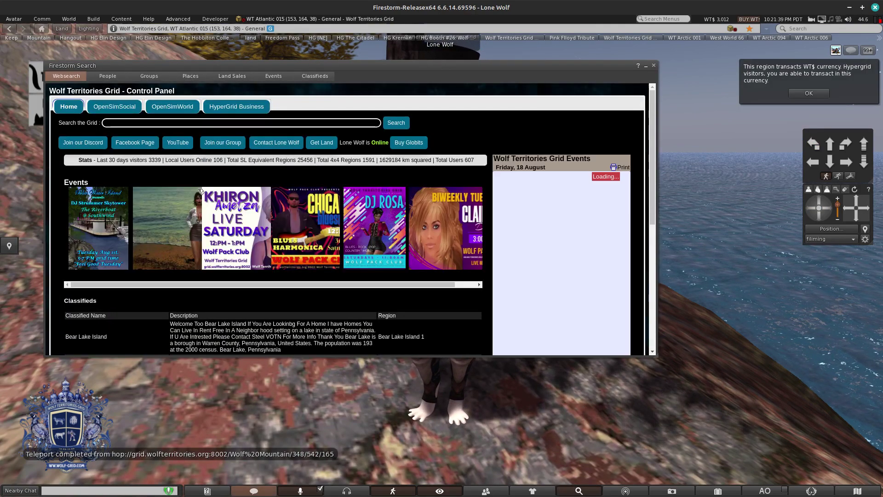
scroll(193, 208, down, 3)
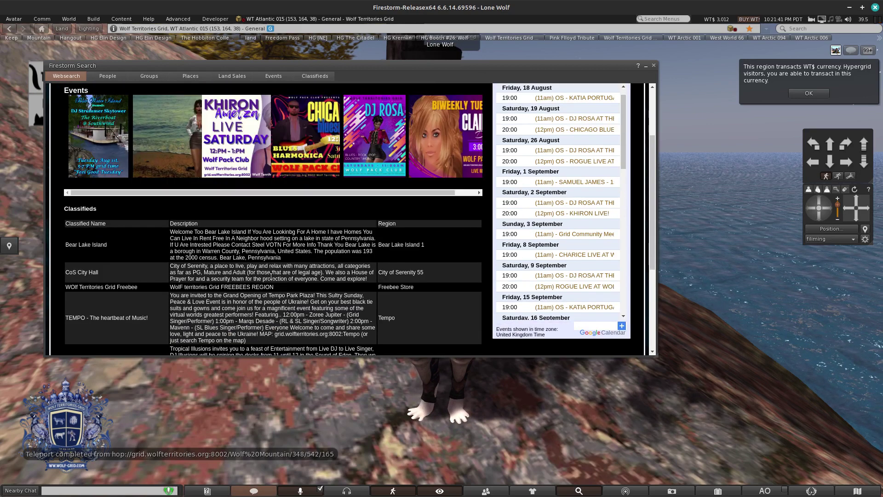
scroll(271, 276, up, 3)
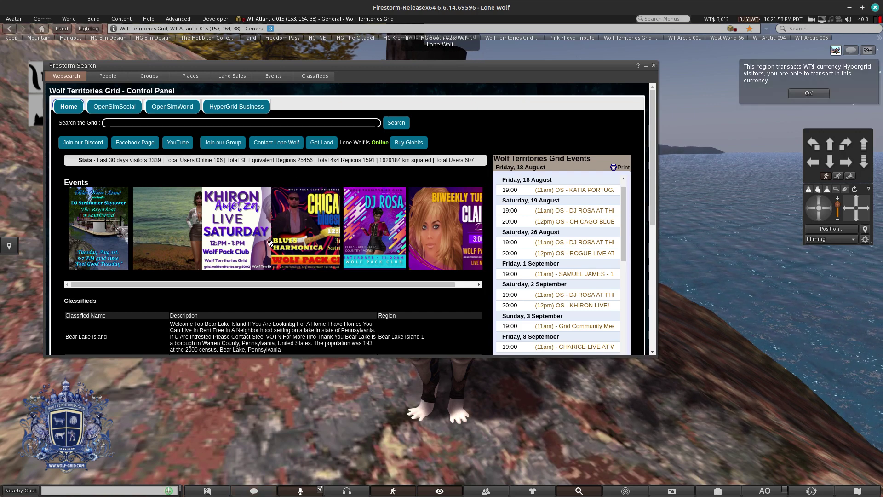
click(654, 65)
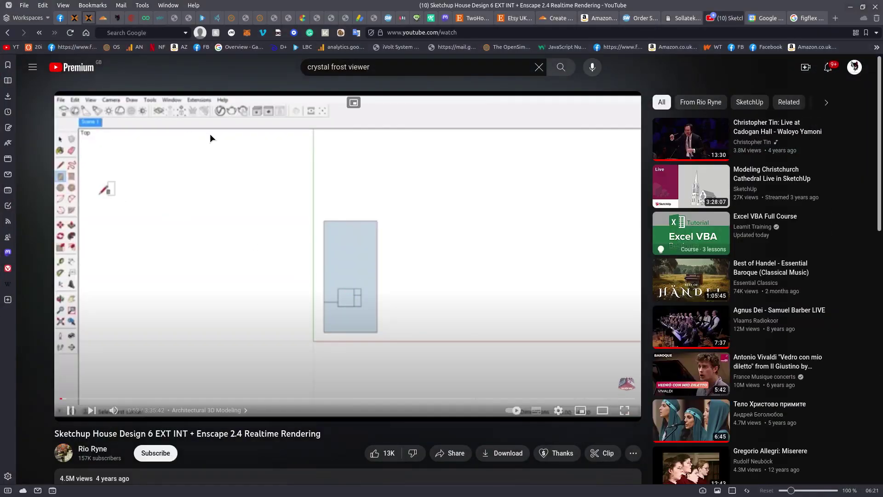
click(637, 33)
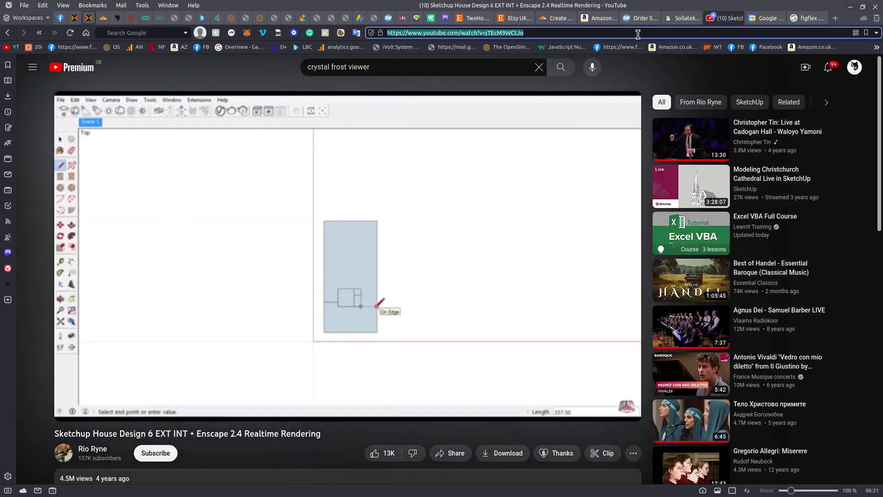
text(www.w)
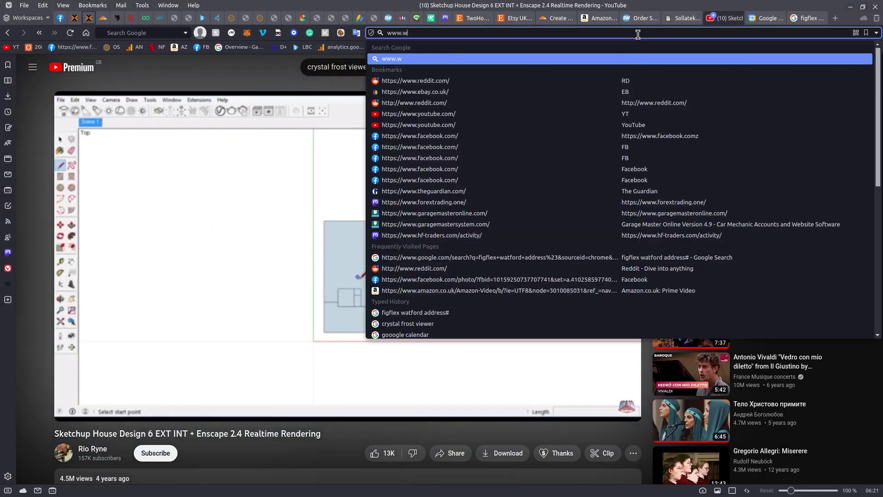
text(olf-grid.shop)
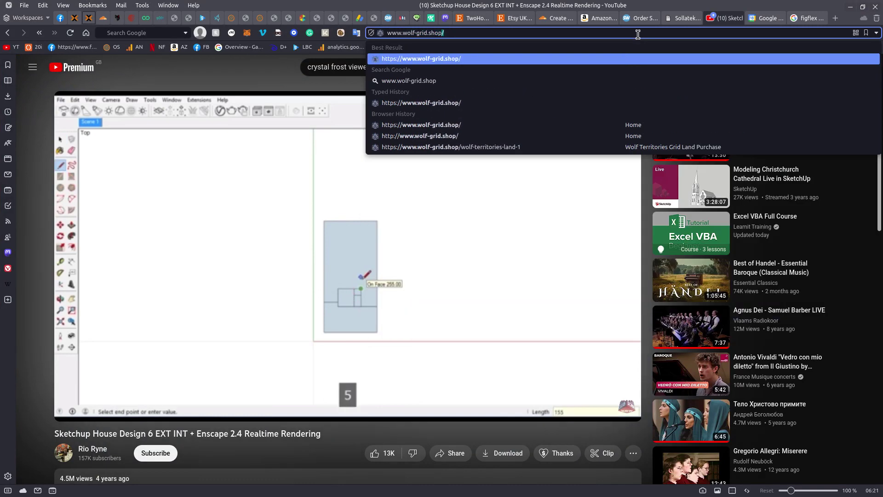
key(Return)
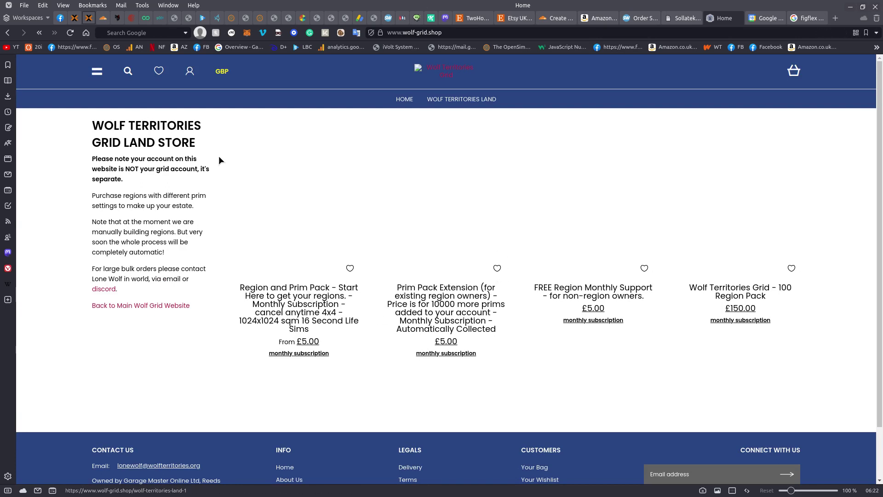
- Reload the store, open the Region and Prim Pack page, and view its control-panel screenshot
click(73, 35)
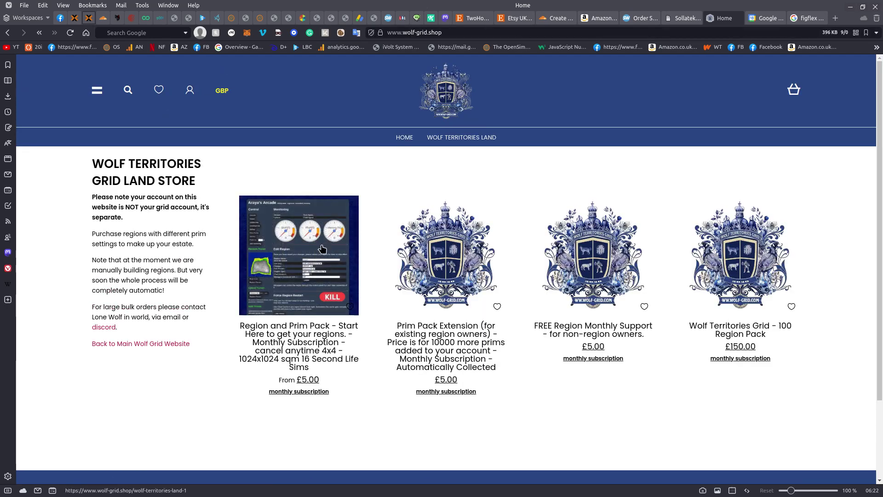
click(308, 284)
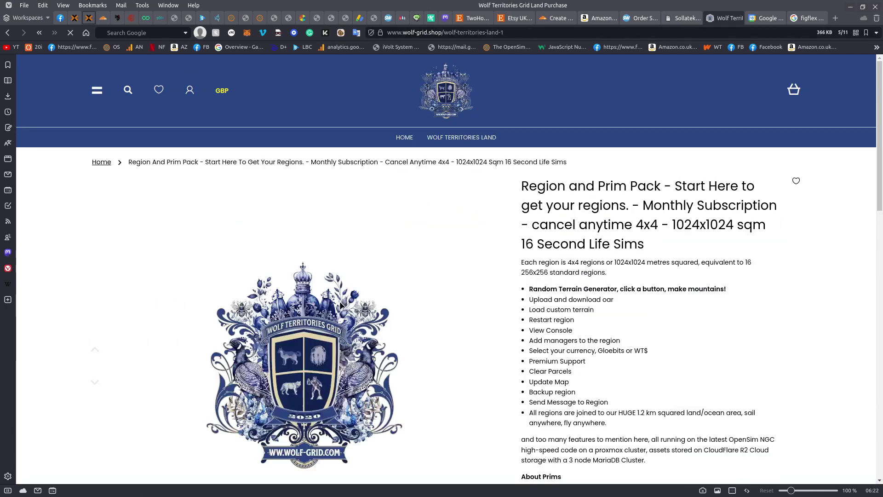
scroll(549, 244, down, 2)
scroll(549, 247, down, 2)
scroll(551, 250, down, 1)
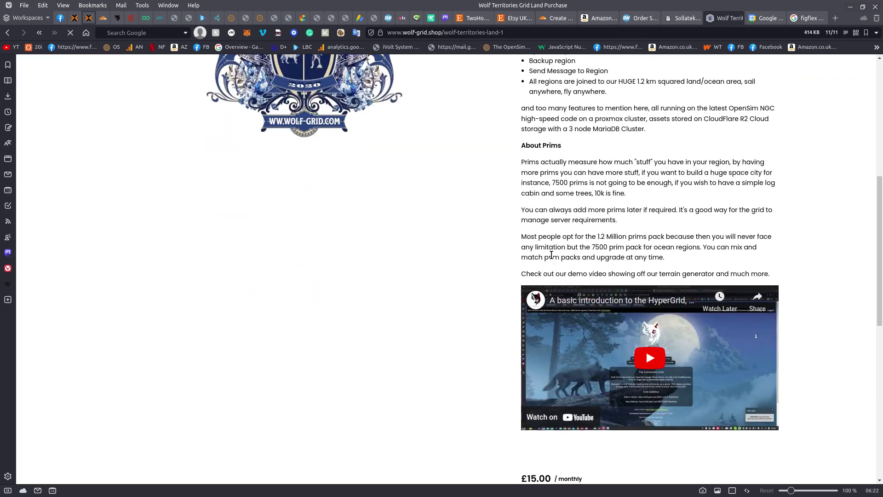
scroll(552, 255, down, 1)
scroll(551, 254, up, 3)
scroll(592, 160, up, 2)
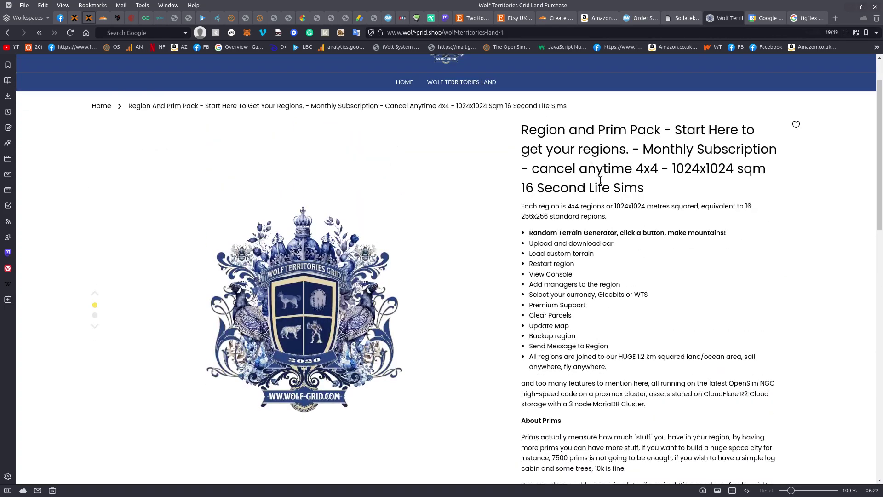
scroll(610, 202, up, 1)
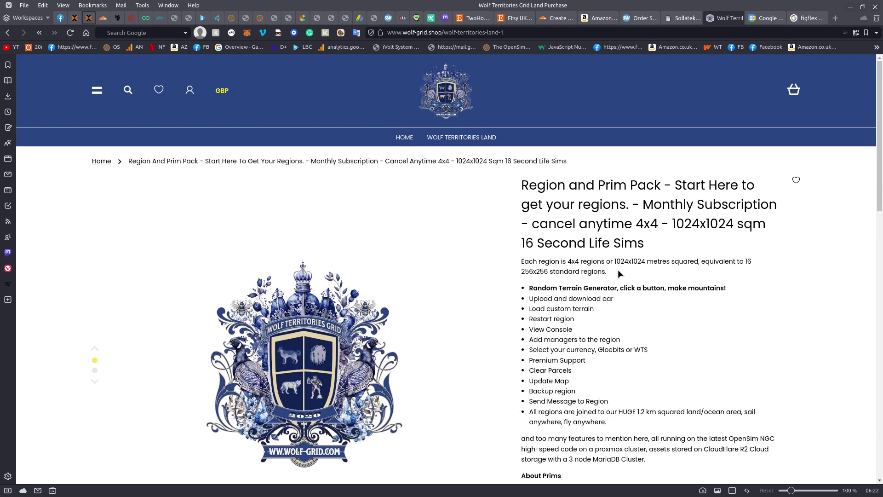
scroll(616, 266, down, 3)
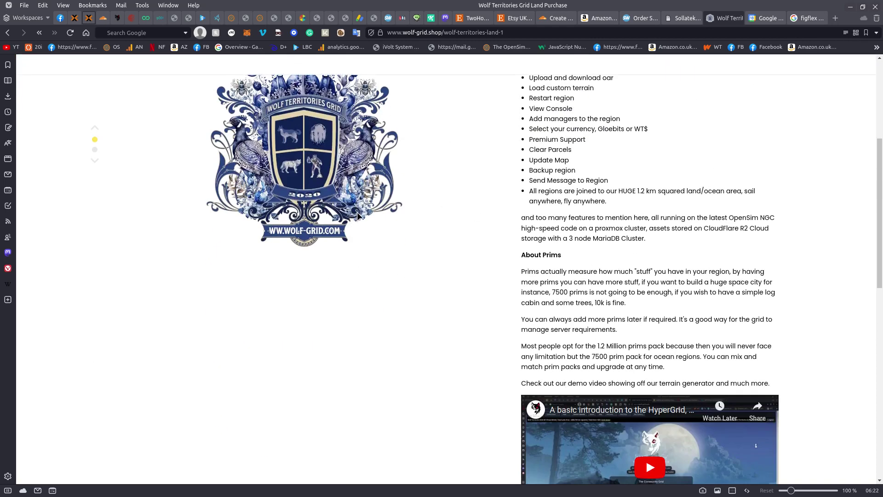
click(96, 163)
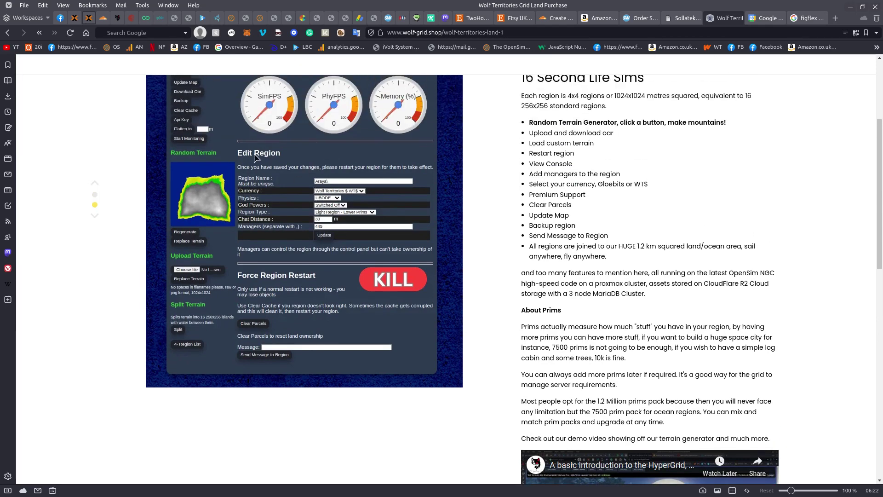
scroll(704, 242, down, 2)
scroll(704, 242, down, 2)
scroll(695, 236, down, 3)
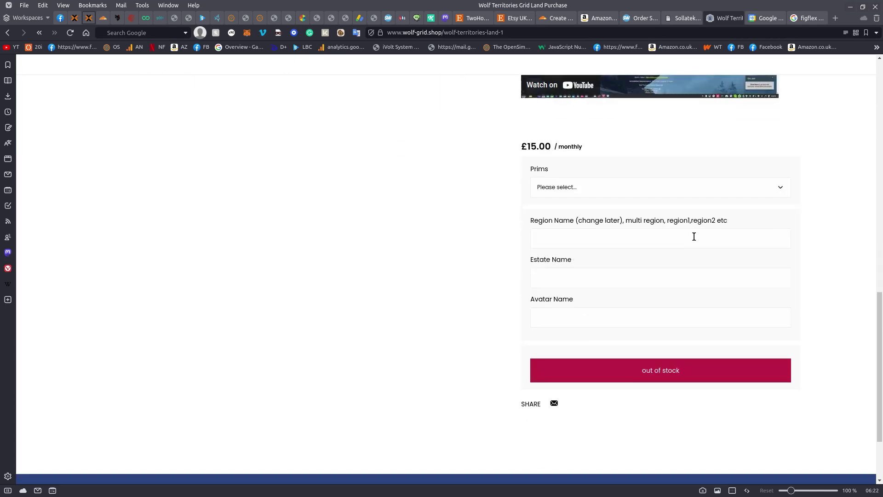
- Pick the 7500 Prims ocean region pack and show the currency choices
click(621, 190)
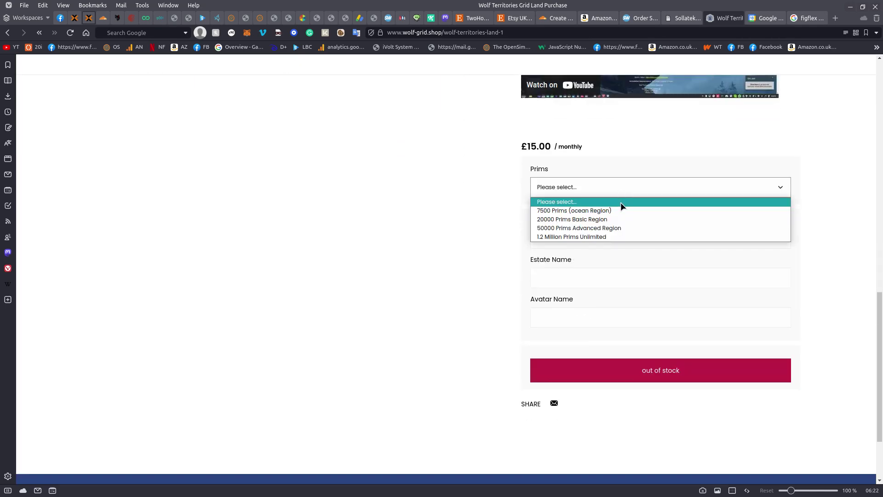
click(618, 209)
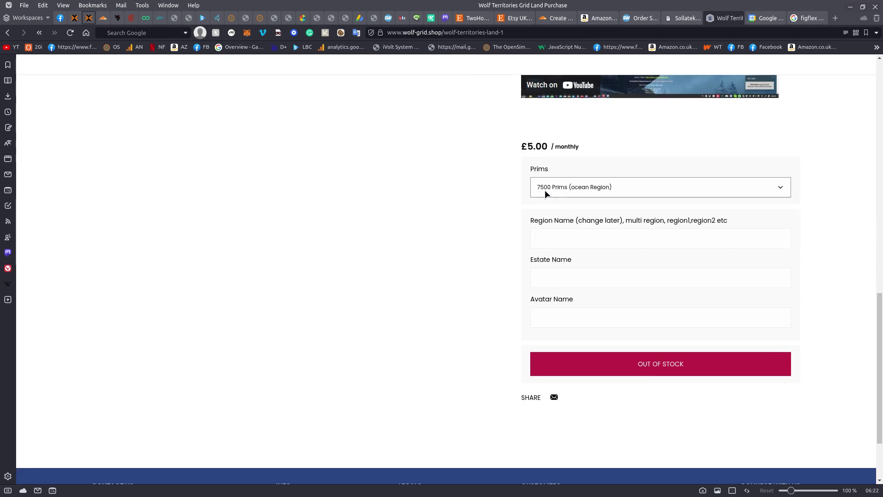
scroll(538, 161, up, 4)
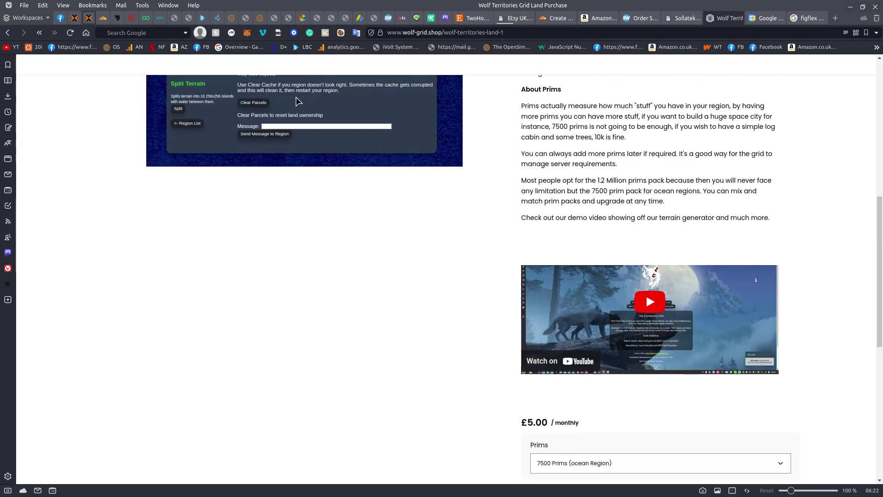
scroll(428, 138, up, 4)
scroll(311, 118, up, 4)
click(222, 92)
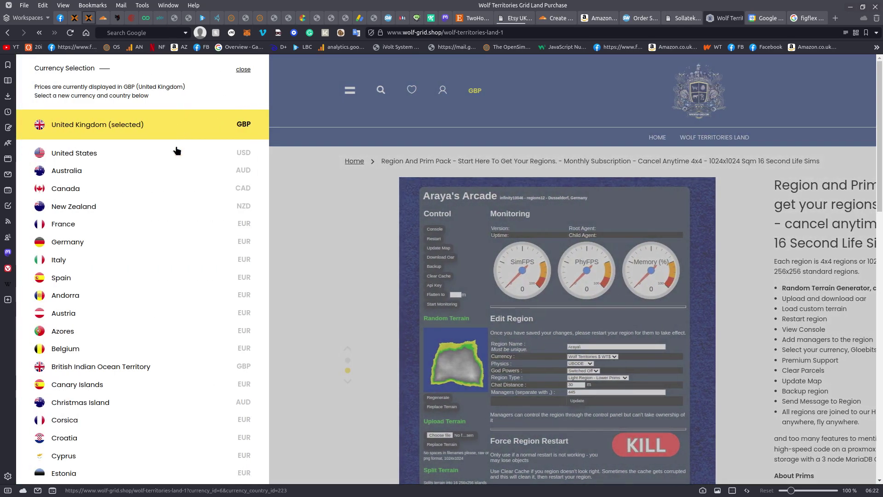
- Show prices in US dollars and try the 7500 and 20000 Prims region packs
click(175, 150)
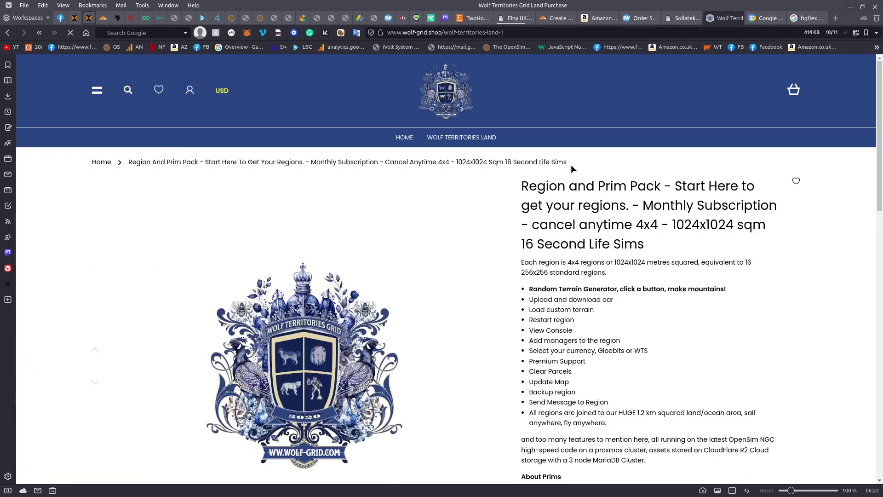
scroll(661, 182, down, 5)
scroll(667, 177, down, 2)
scroll(664, 177, down, 3)
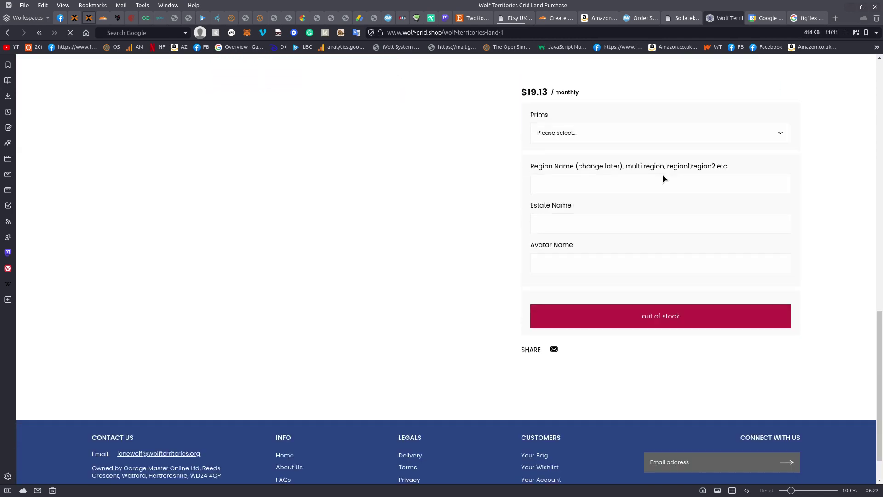
click(620, 245)
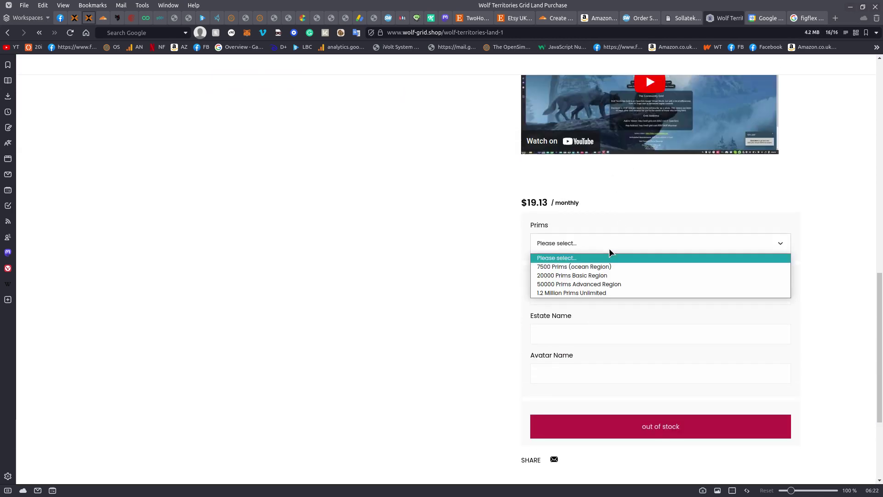
click(603, 267)
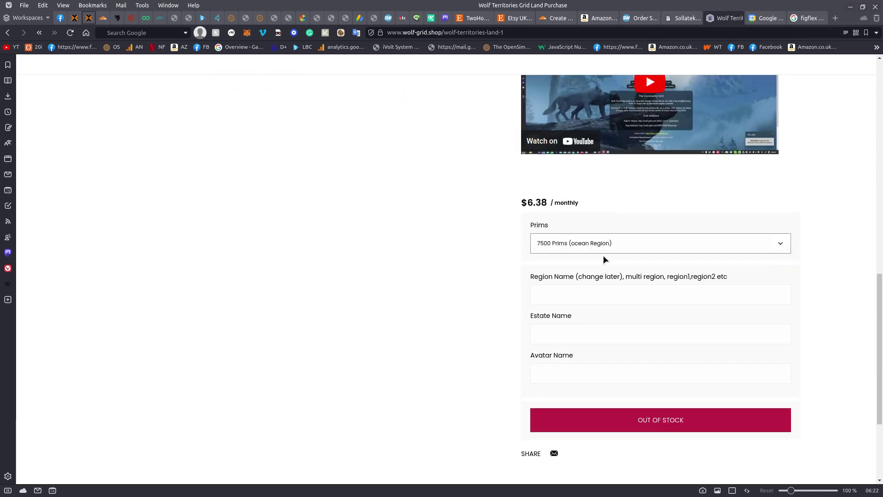
click(604, 253)
click(601, 273)
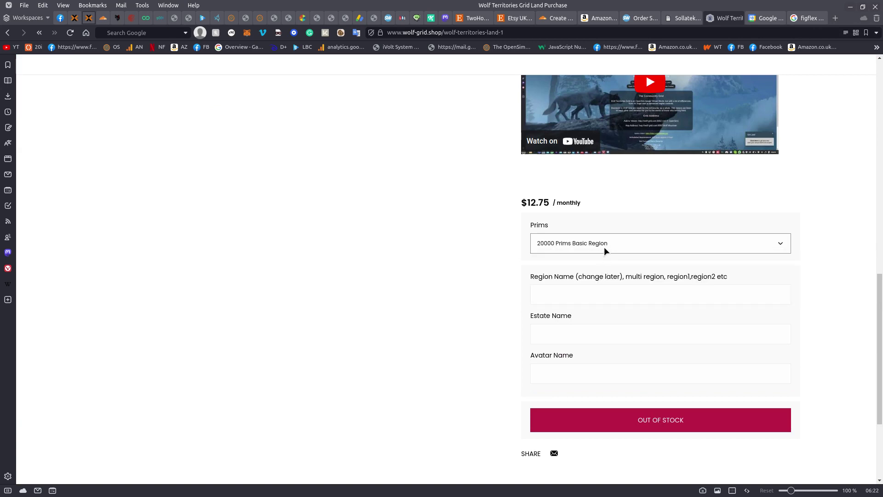
- Compare the 50000 Prims pack, then settle on 1.2 Million Prims Unlimited at $51.01 monthly
click(604, 246)
click(598, 283)
click(598, 253)
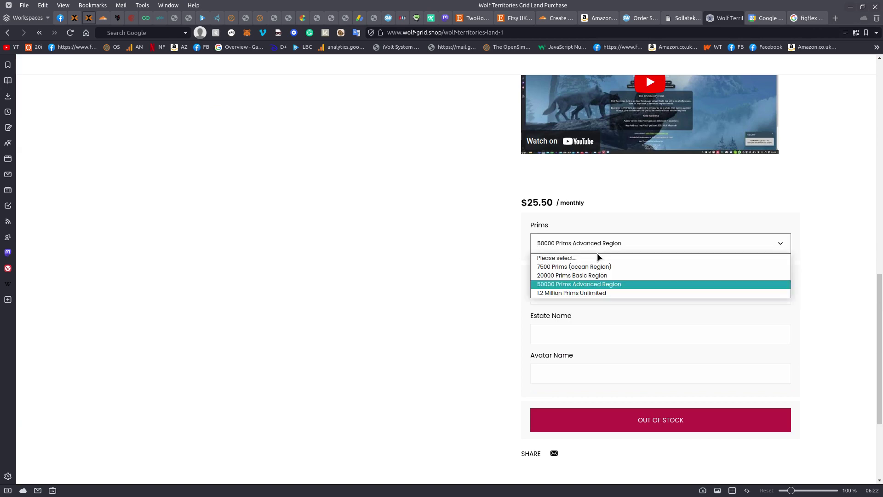
click(594, 291)
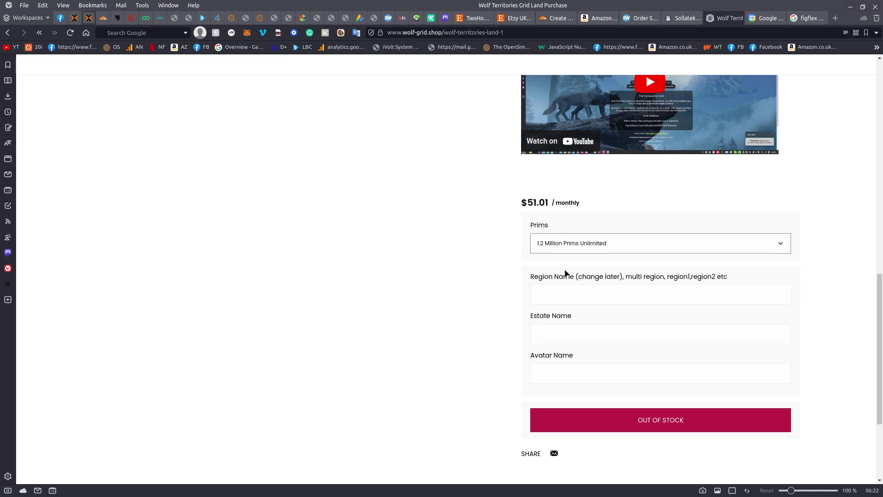
click(576, 246)
click(587, 299)
click(647, 371)
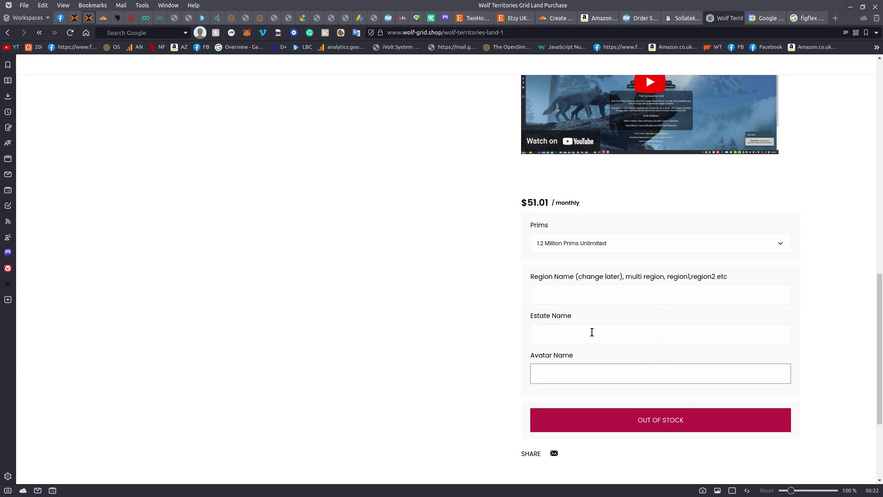
scroll(592, 332, down, 3)
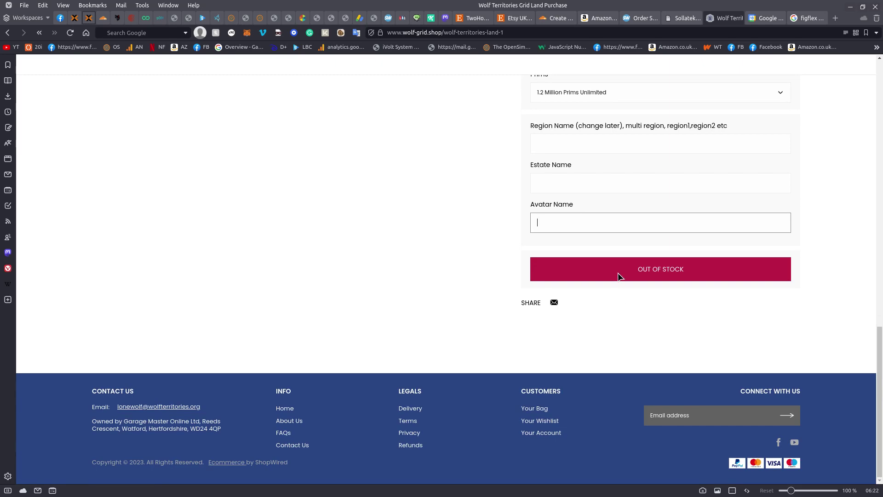
scroll(614, 263, up, 5)
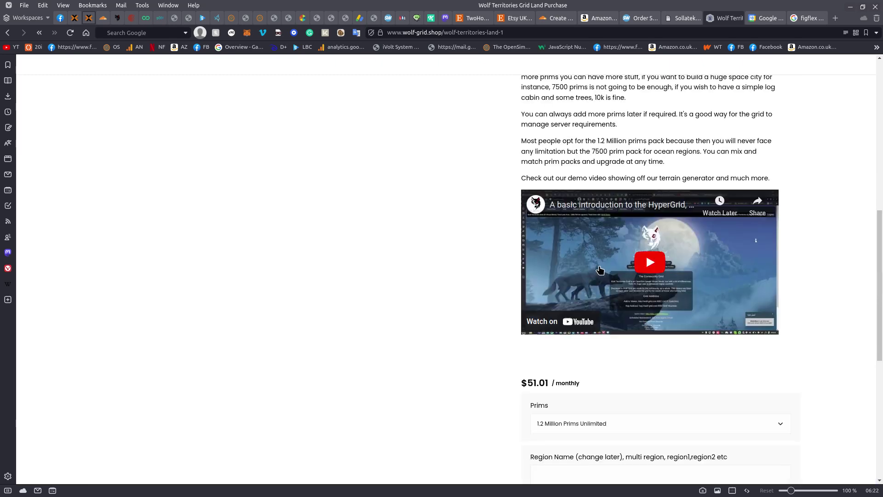
scroll(599, 269, up, 6)
scroll(566, 245, up, 1)
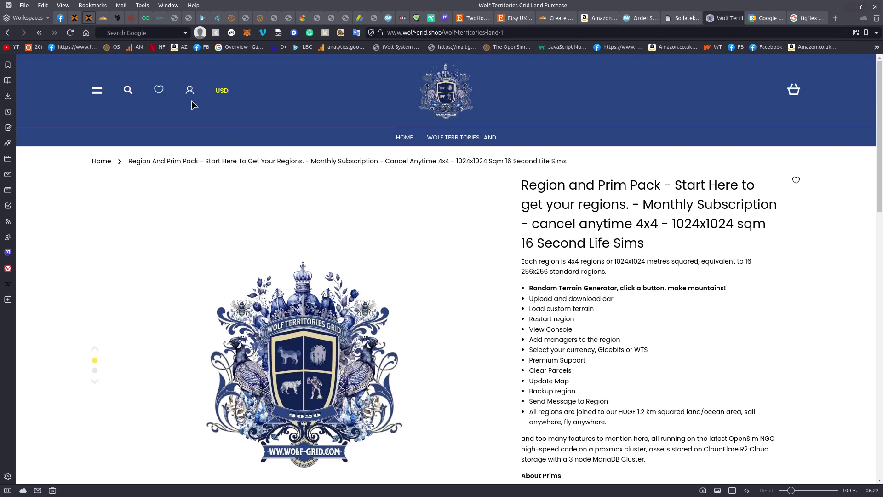
mouse_move(684, 18)
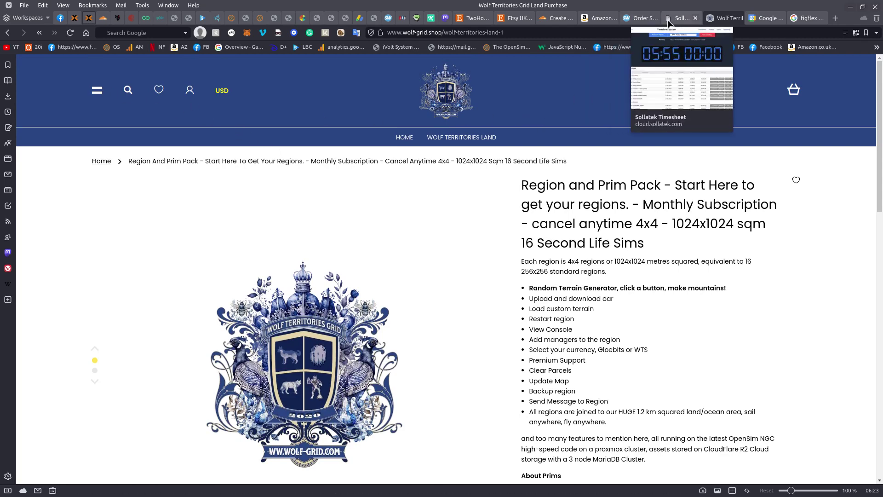
- Glance at the Sollatek Timesheet page, then return to the Wolf Territories land store
click(668, 24)
click(711, 17)
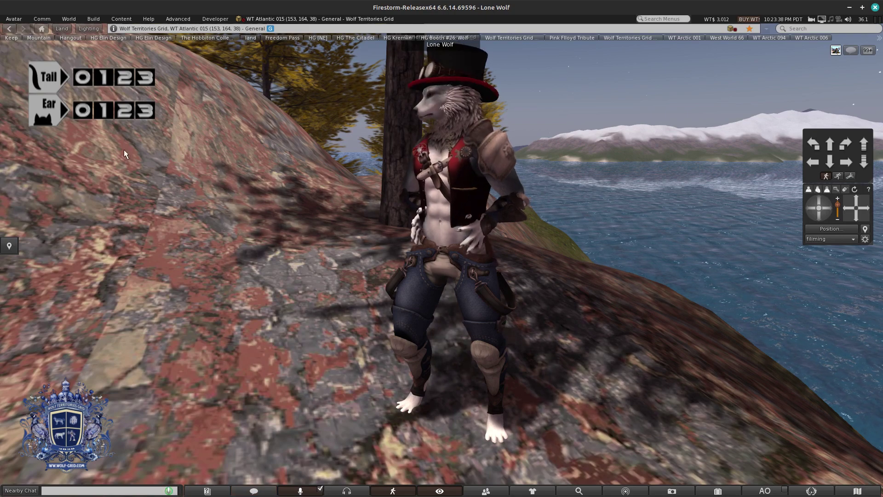
- Teleport to the Wolf Grid Hangout using the Hangout favorites landmark
click(64, 37)
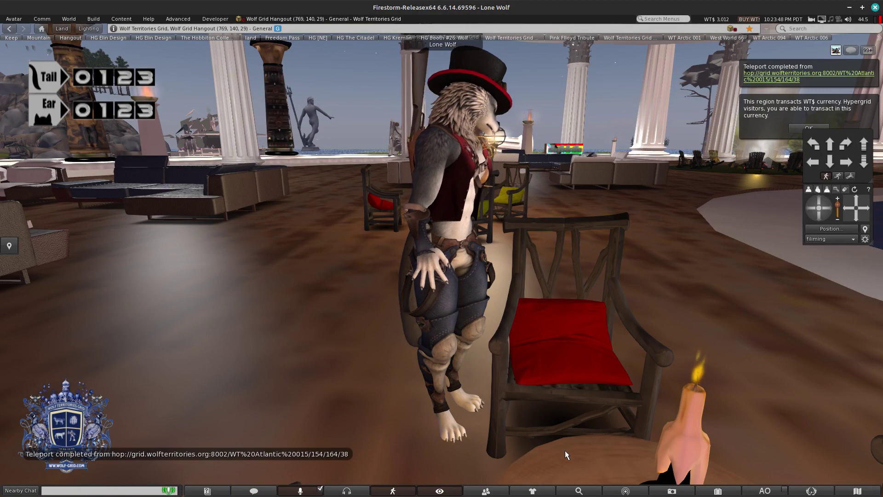
click(858, 491)
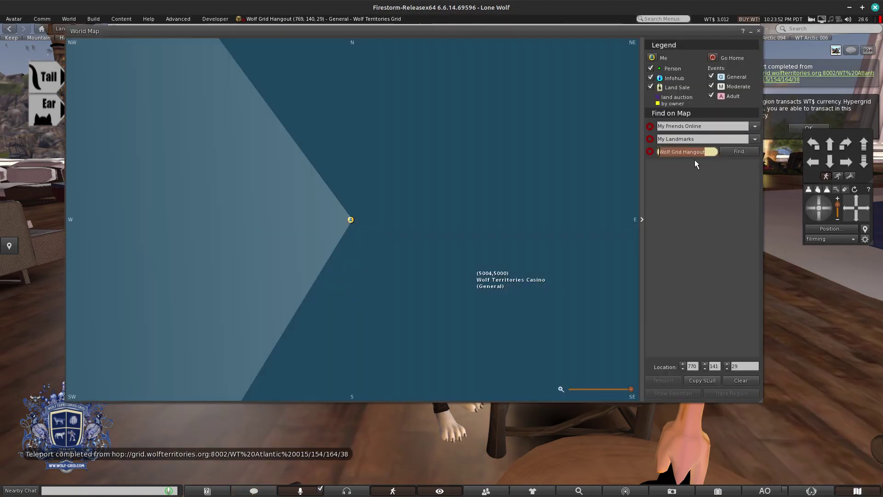
text(han)
key(Return)
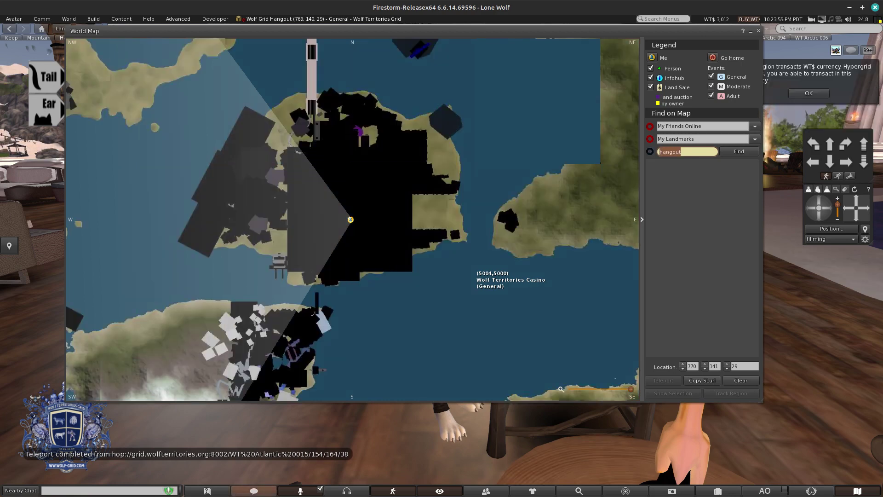
click(759, 31)
- Dismiss the region currency notice and tilt the camera steeply down onto the wolf avatar
click(809, 93)
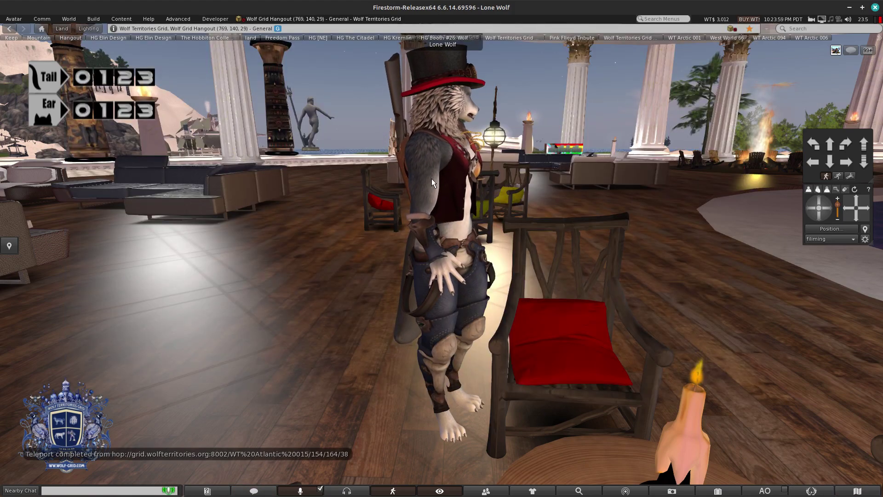
alt+click(442, 260)
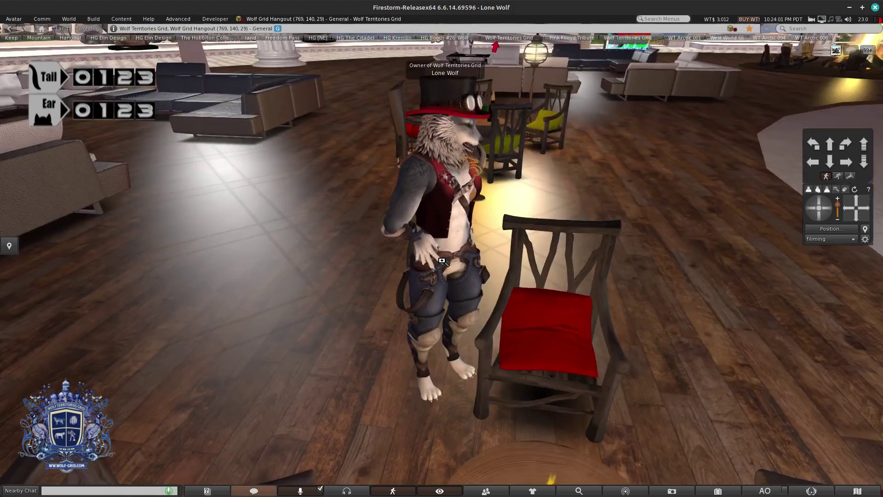
drag(442, 261, 241, 215)
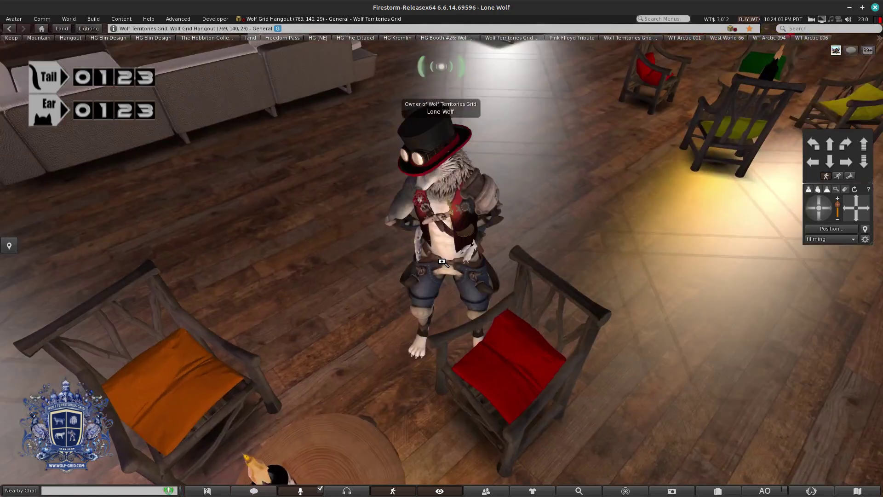